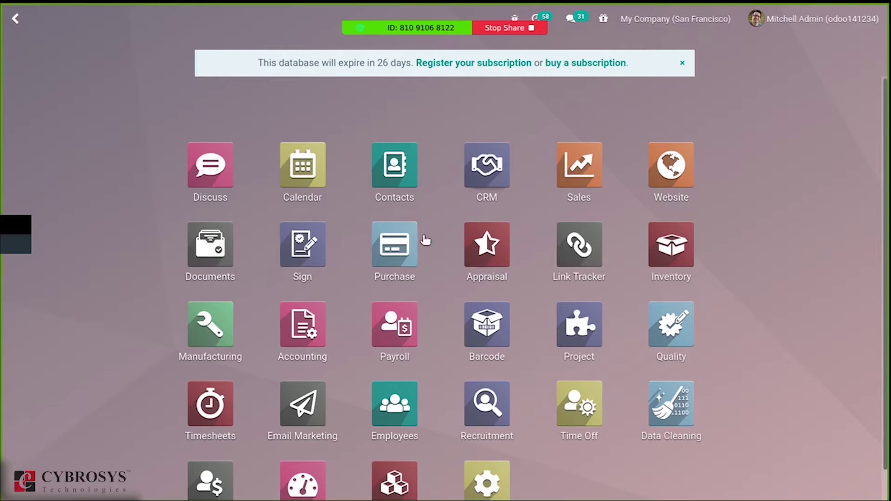
# Step: Open the Purchase settings and check that Purchase Agreements is enabled
pyautogui.click(408, 245)
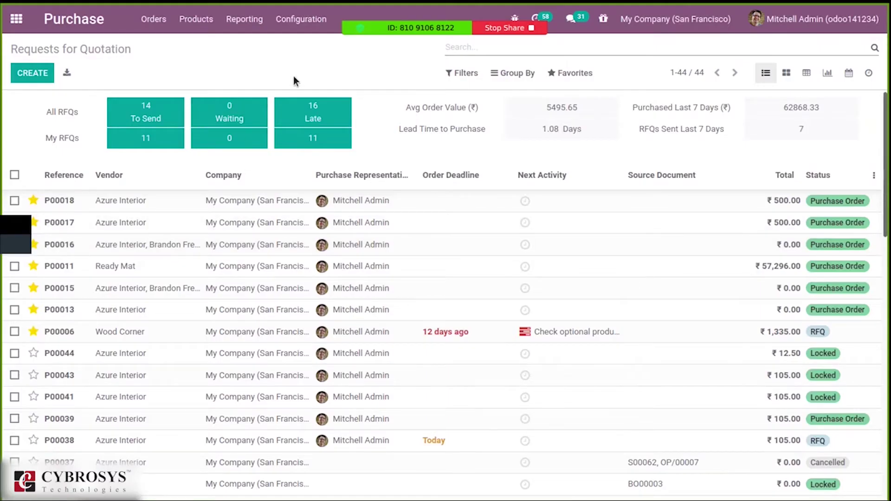
pyautogui.click(302, 19)
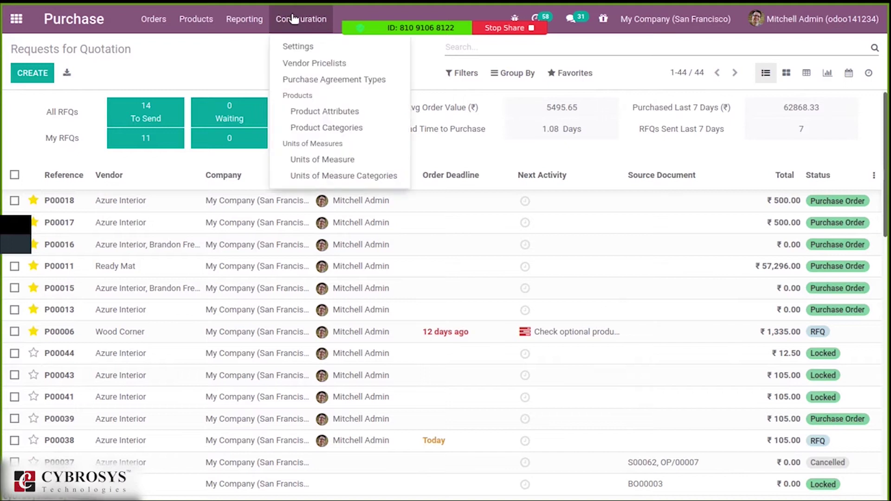
pyautogui.click(307, 48)
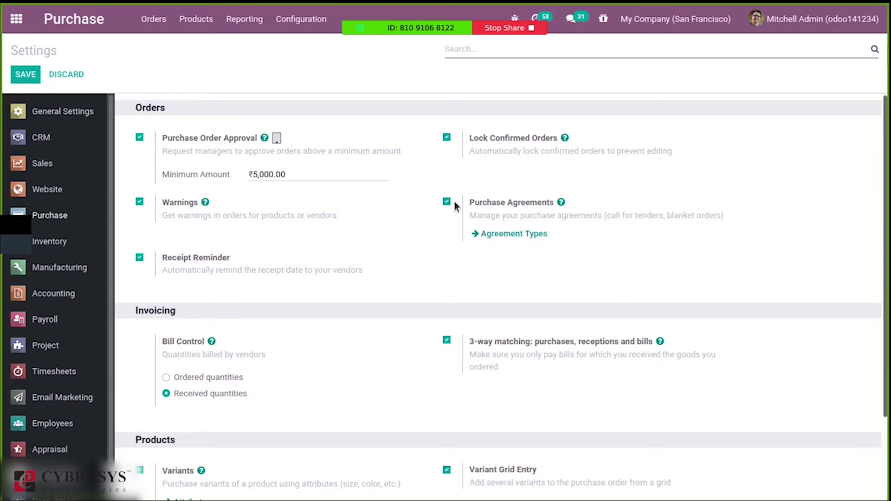
pyautogui.moveTo(454, 204)
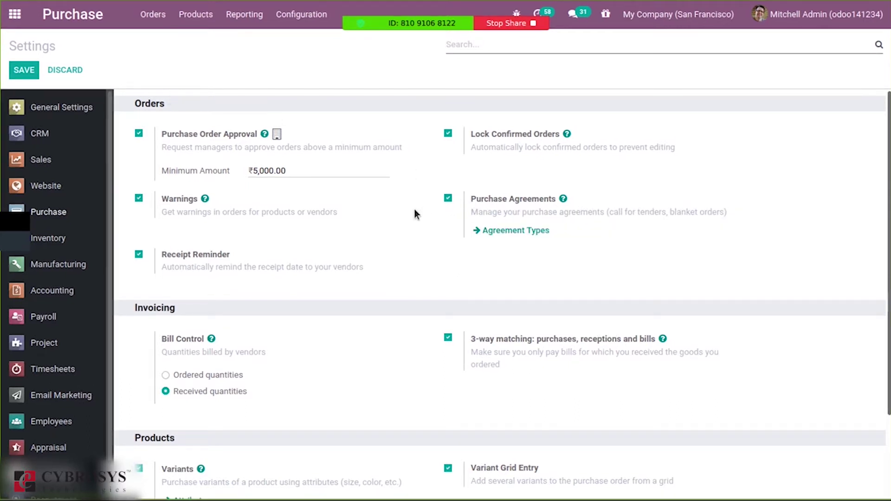
pyautogui.click(288, 17)
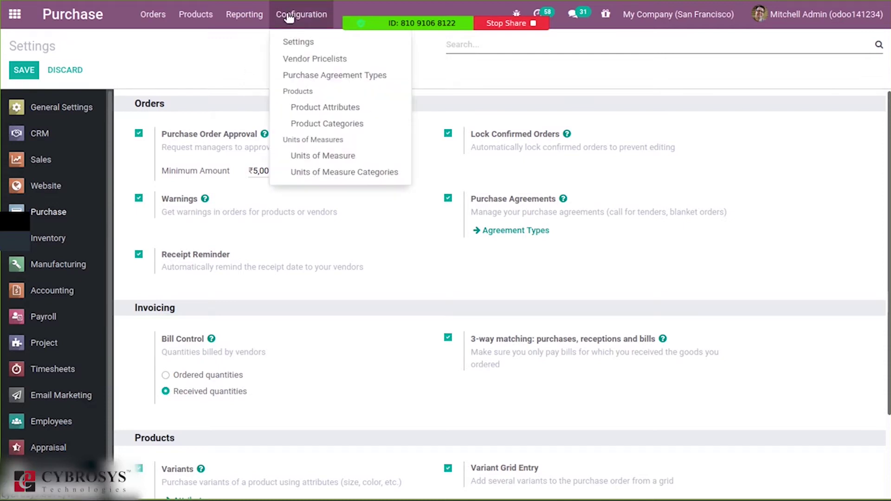
# Step: Open the Blanket Order agreement type from Purchase Agreement Types for editing
pyautogui.click(295, 77)
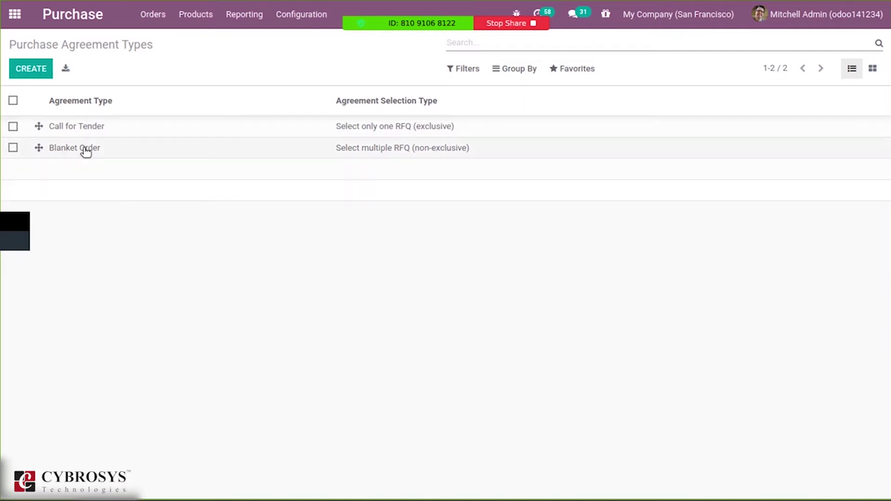
pyautogui.click(85, 150)
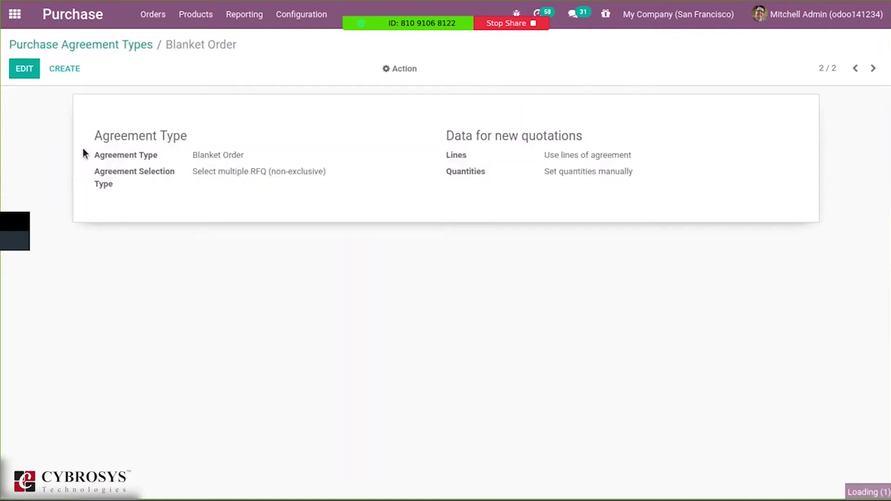
pyautogui.click(21, 61)
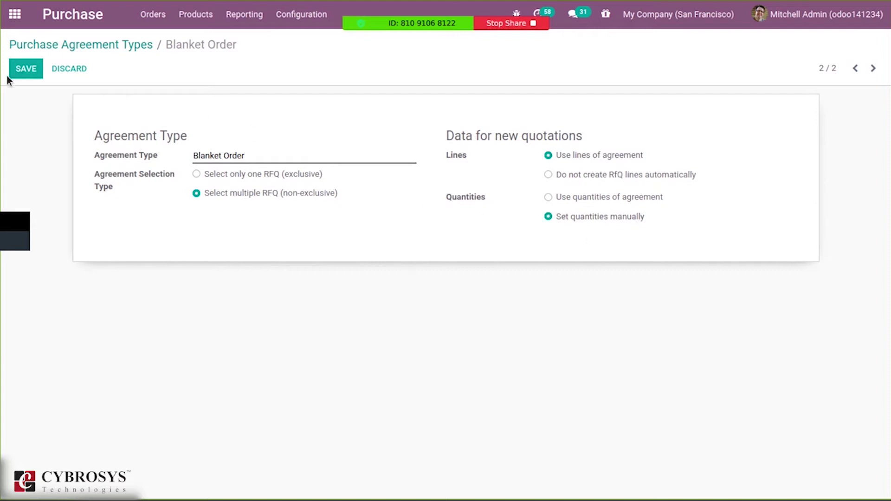
# Step: Save Blanket Order with multiple non-exclusive RFQs, agreement lines and manual quantities
pyautogui.click(23, 71)
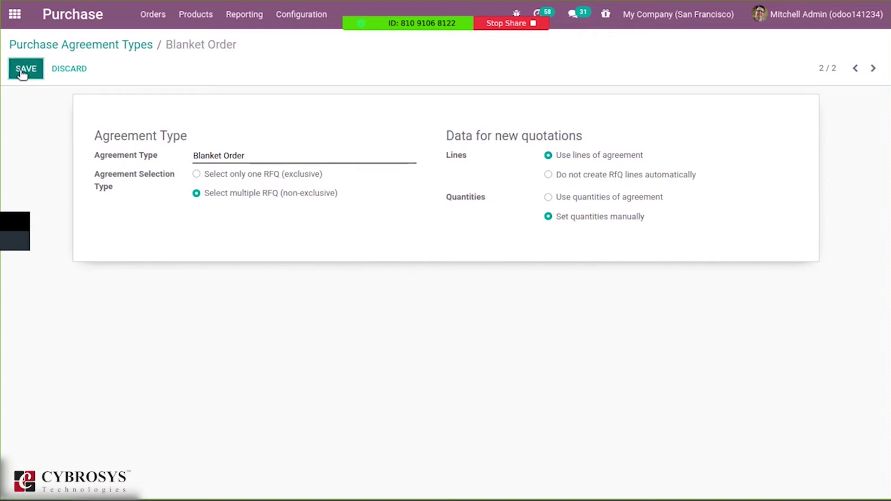
# Step: Create a new draft agreement from the Purchase Agreements list
pyautogui.click(74, 46)
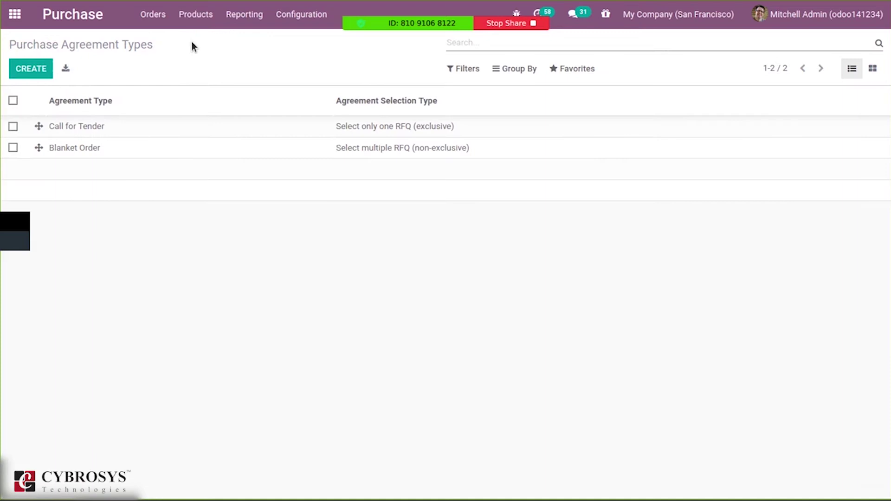
pyautogui.click(192, 16)
pyautogui.click(160, 13)
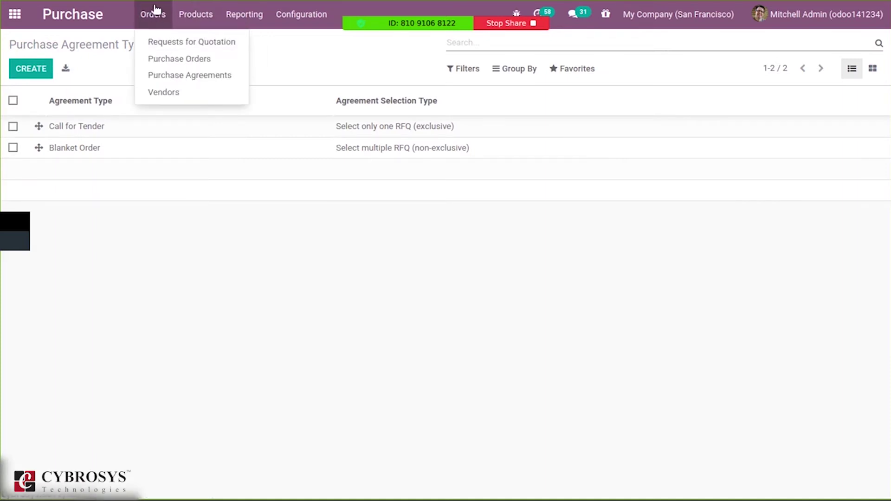
pyautogui.click(175, 77)
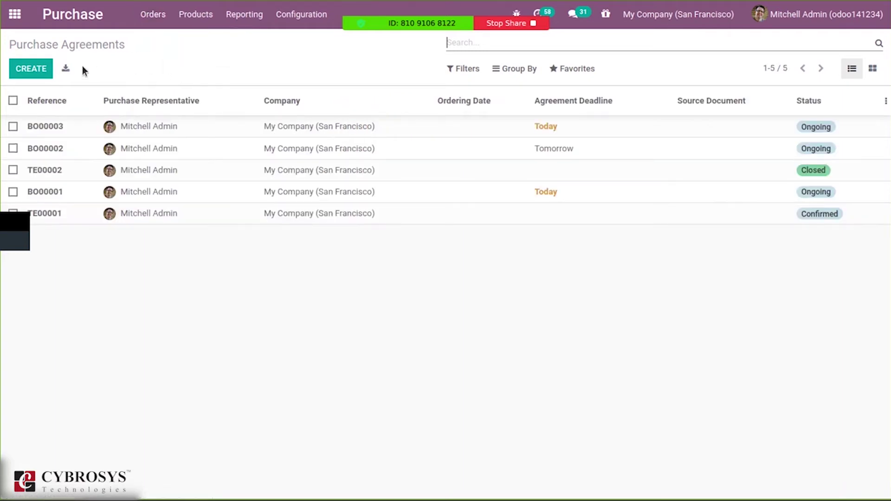
pyautogui.click(32, 68)
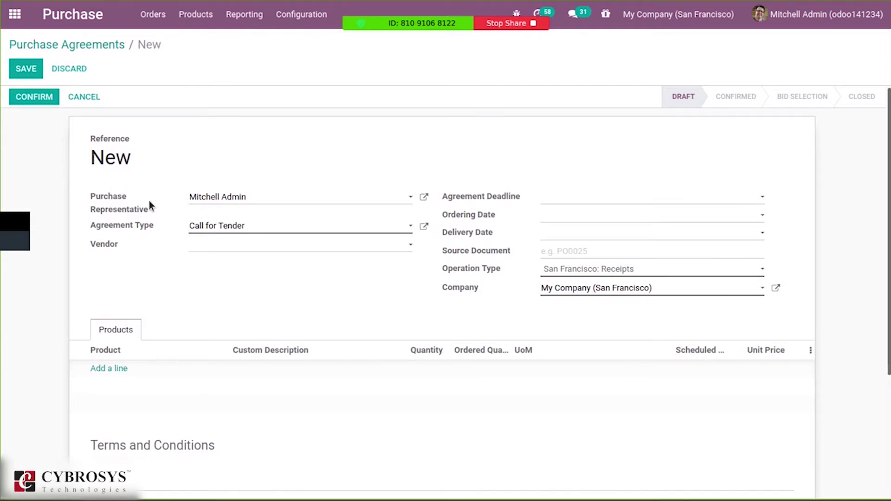
# Step: Set the agreement type to Blanket Order and the vendor to Ready Mat
pyautogui.click(229, 227)
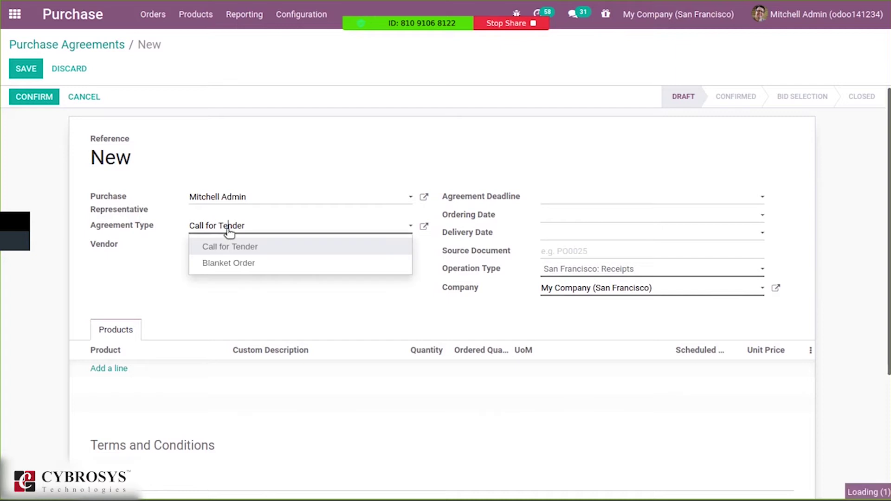
pyautogui.click(234, 268)
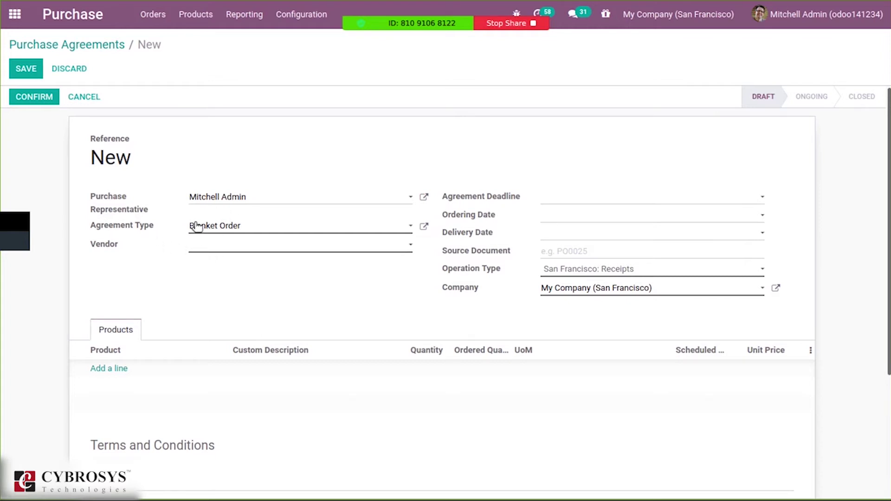
pyautogui.click(203, 251)
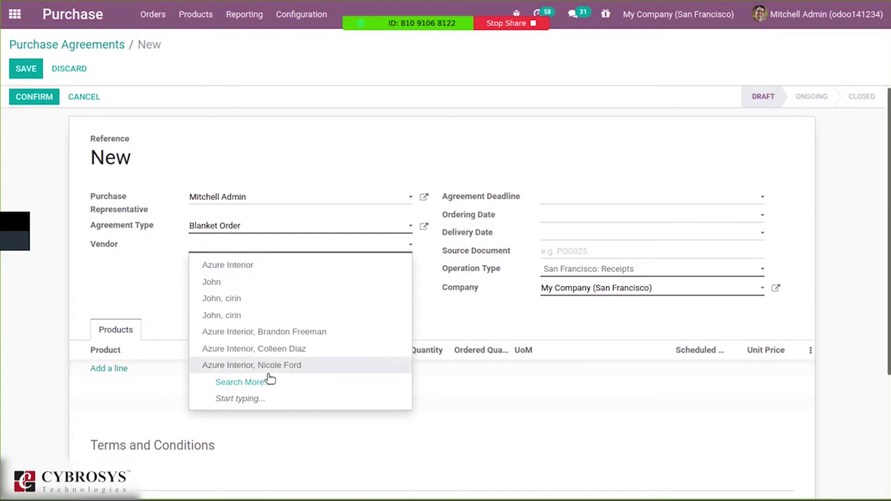
pyautogui.click(253, 385)
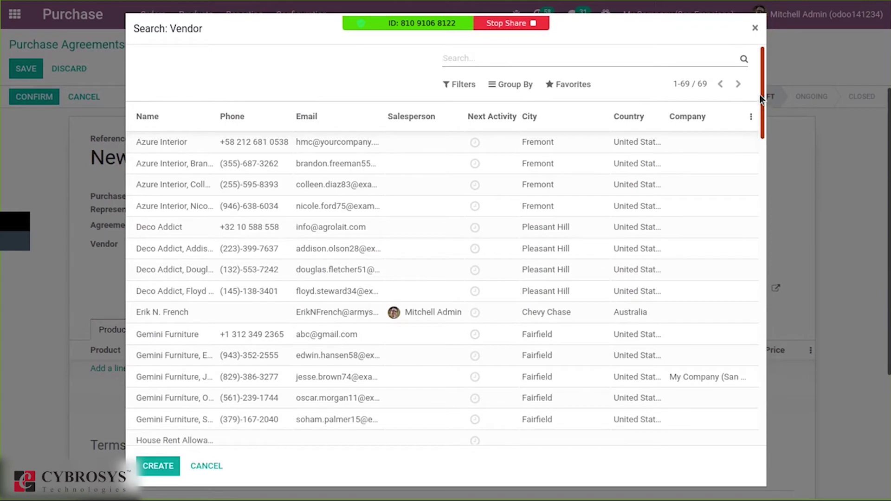
pyautogui.moveTo(760, 94); pyautogui.dragTo(781, 237)
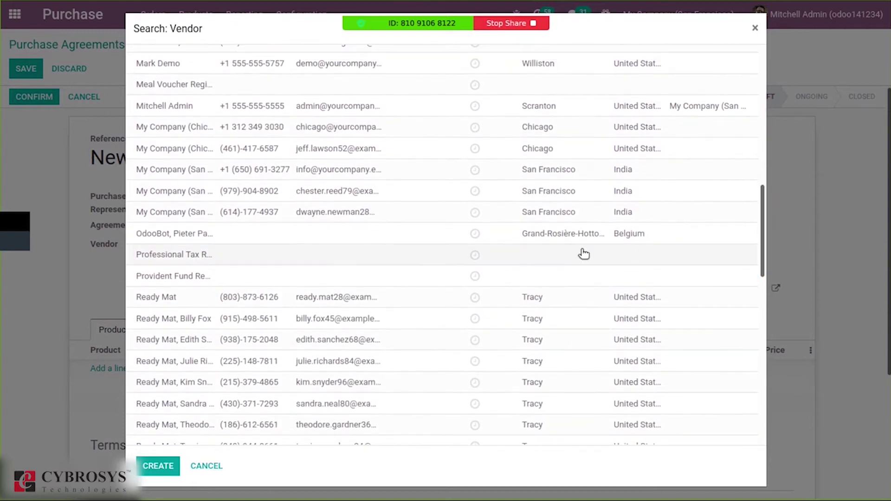
pyautogui.click(513, 296)
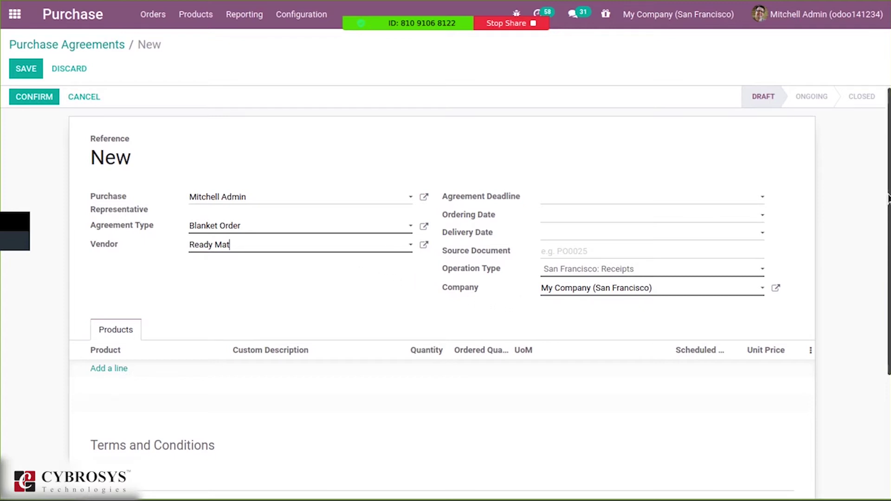
# Step: Set the agreement deadline to 10/29/2020
pyautogui.moveTo(889, 197); pyautogui.dragTo(888, 221)
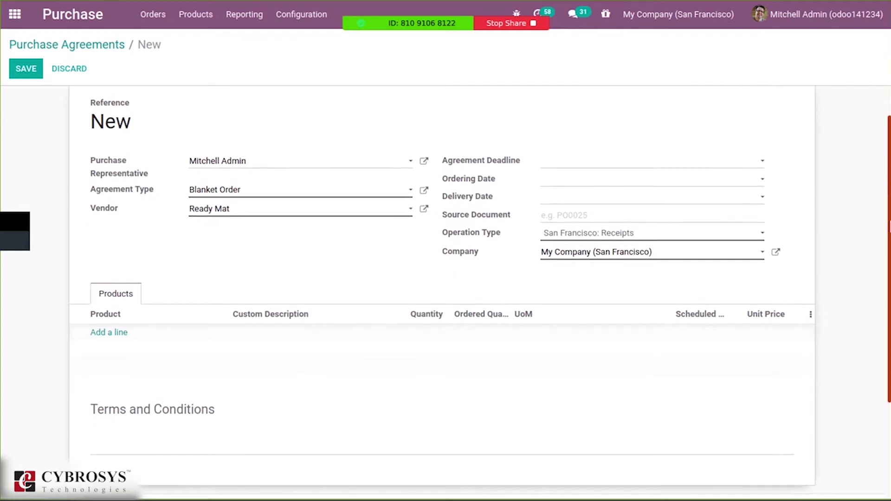
pyautogui.scroll(2, 888, 222)
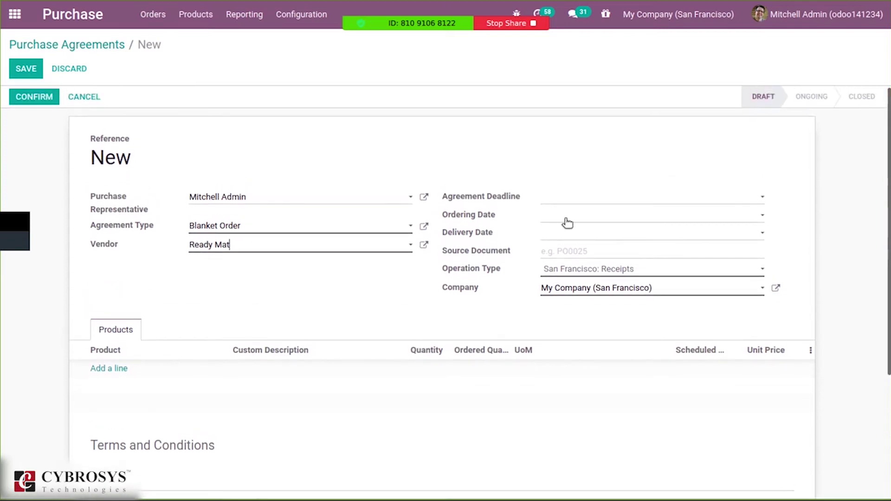
pyautogui.click(547, 198)
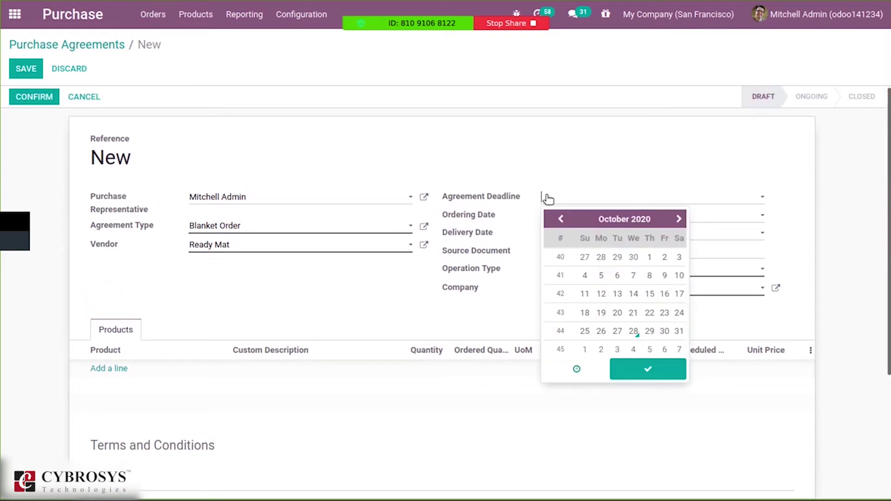
pyautogui.click(648, 331)
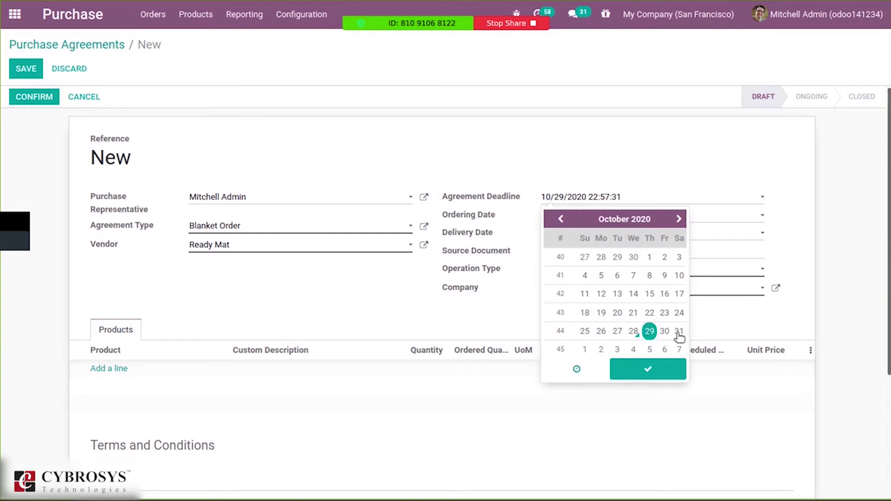
pyautogui.click(648, 370)
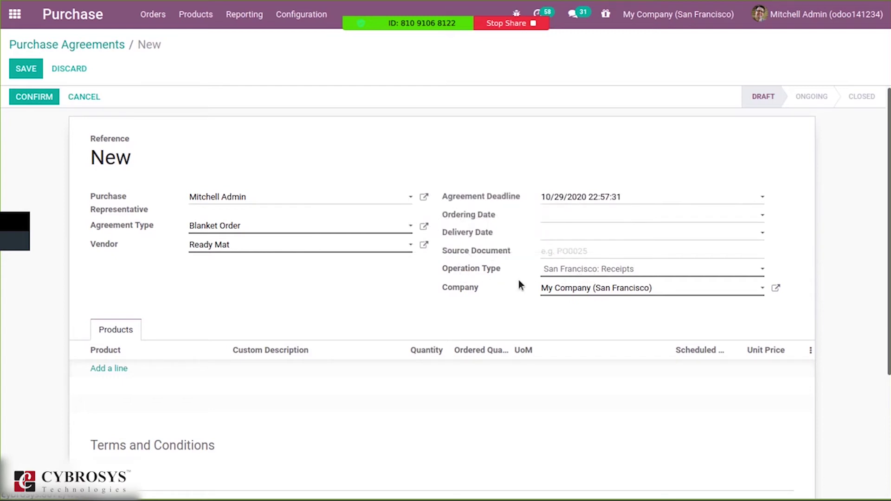
pyautogui.moveTo(459, 284)
# Step: Add a line for 10 units of [E-COM06] Corner Desk Right Sit
pyautogui.click(98, 369)
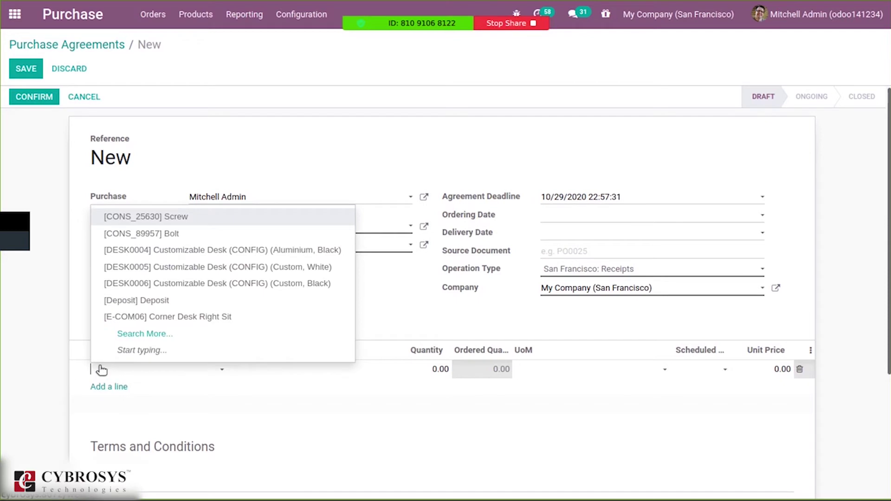
pyautogui.click(188, 317)
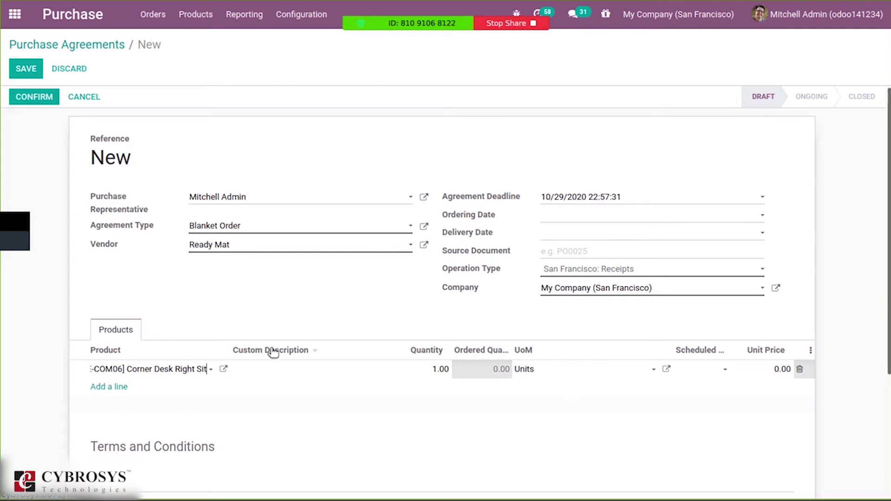
pyautogui.click(439, 370)
pyautogui.write('10')
pyautogui.click(397, 312)
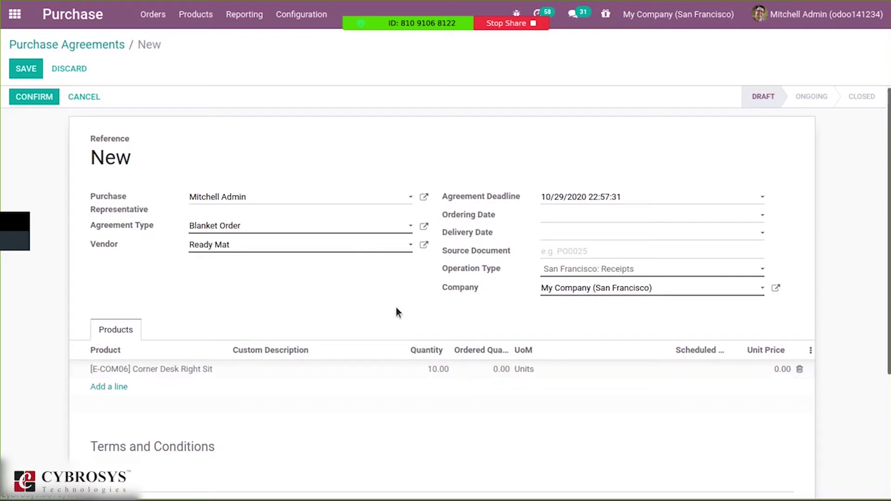
# Step: Set the line's unit price to 100 and save the blanket order
pyautogui.click(780, 369)
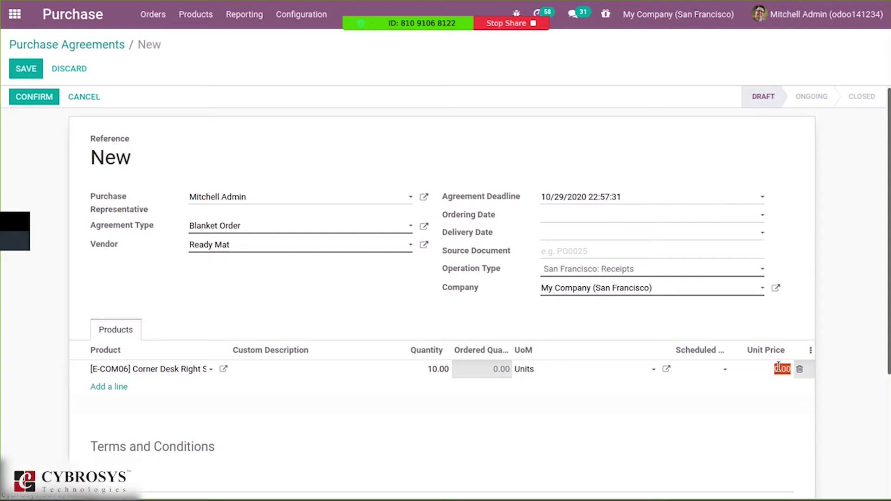
pyautogui.press('BackSpace')
pyautogui.write('100')
pyautogui.click(795, 249)
pyautogui.scroll(-1, 888, 251)
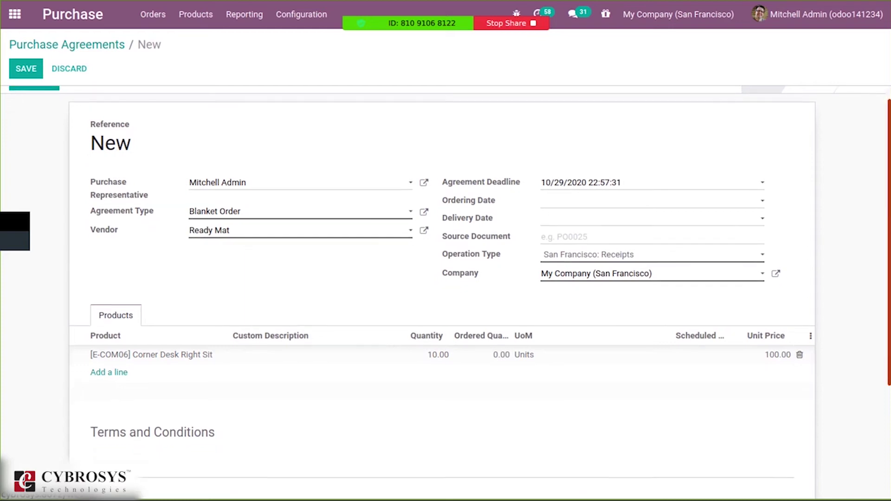
pyautogui.scroll(1, 888, 250)
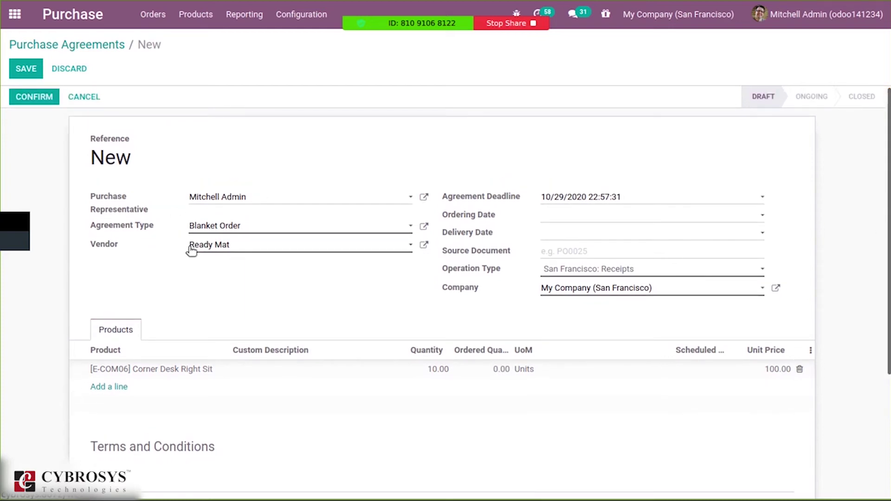
pyautogui.scroll(-3, 889, 251)
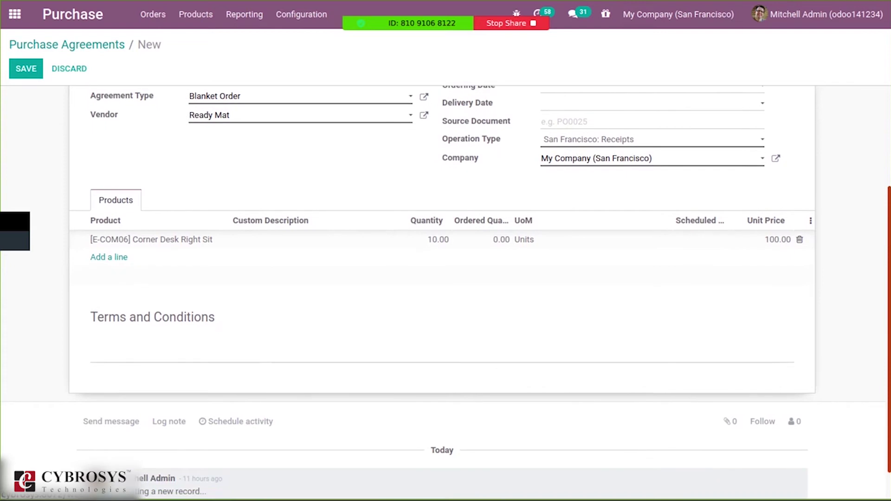
pyautogui.scroll(1, 243, 436)
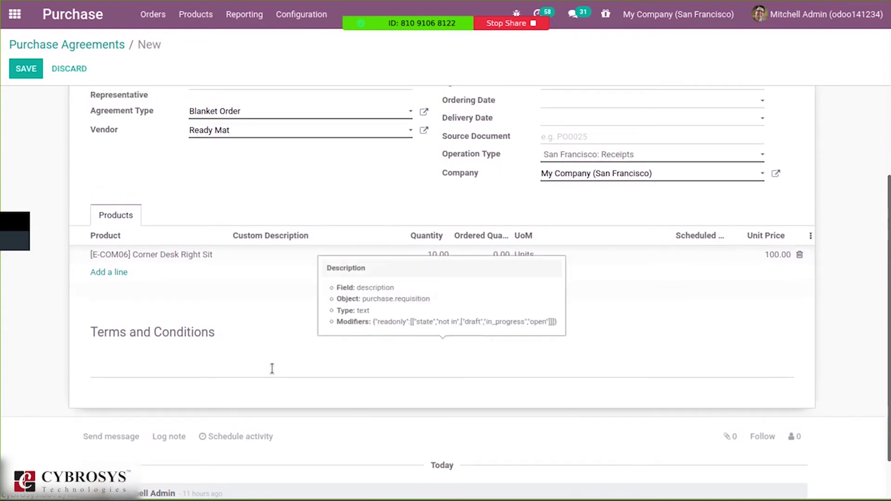
pyautogui.scroll(3, 670, 338)
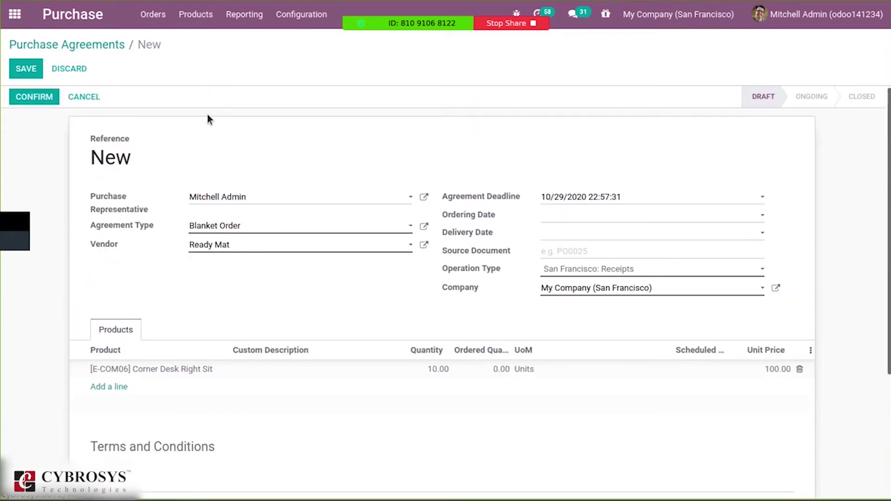
pyautogui.click(18, 68)
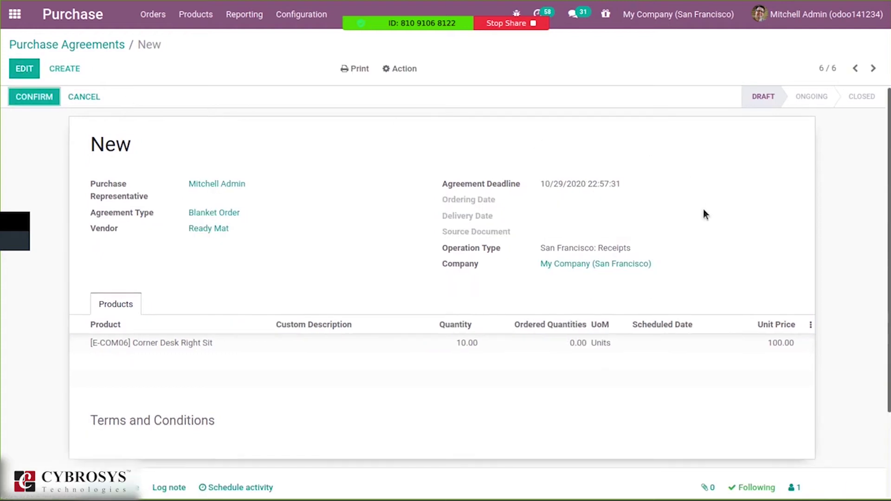
# Step: Confirm agreement BO00004 and create a new RFQ from it
pyautogui.click(47, 95)
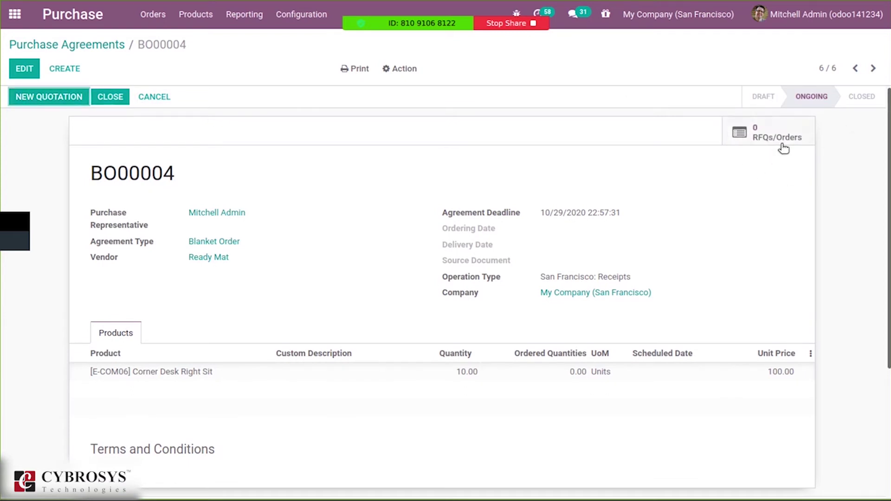
pyautogui.click(51, 97)
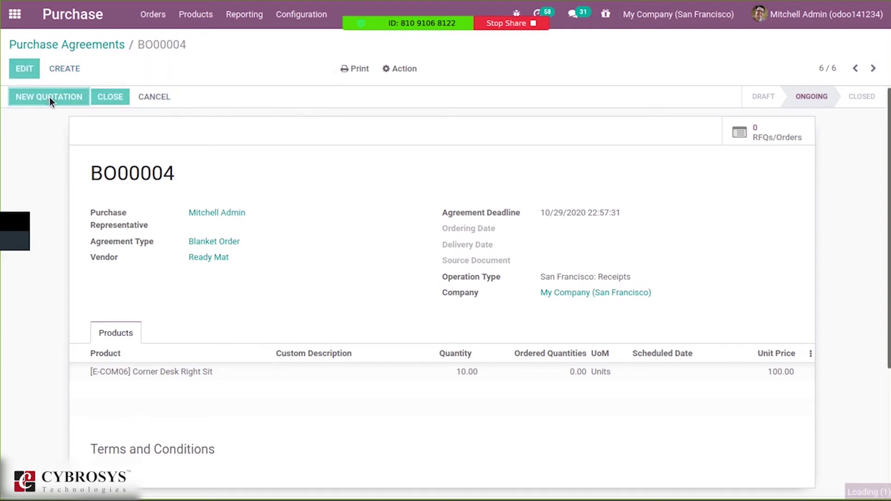
pyautogui.click(199, 216)
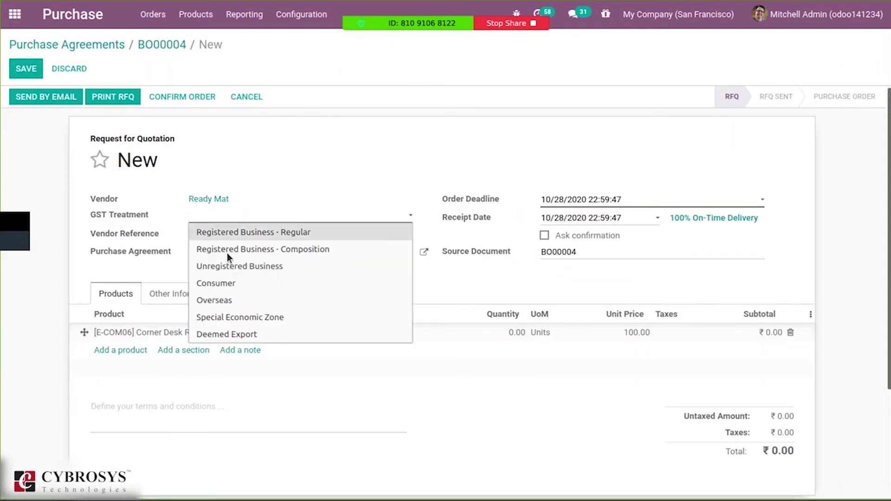
# Step: Set GST Treatment to Consumer and review the Other Information tab
pyautogui.click(239, 288)
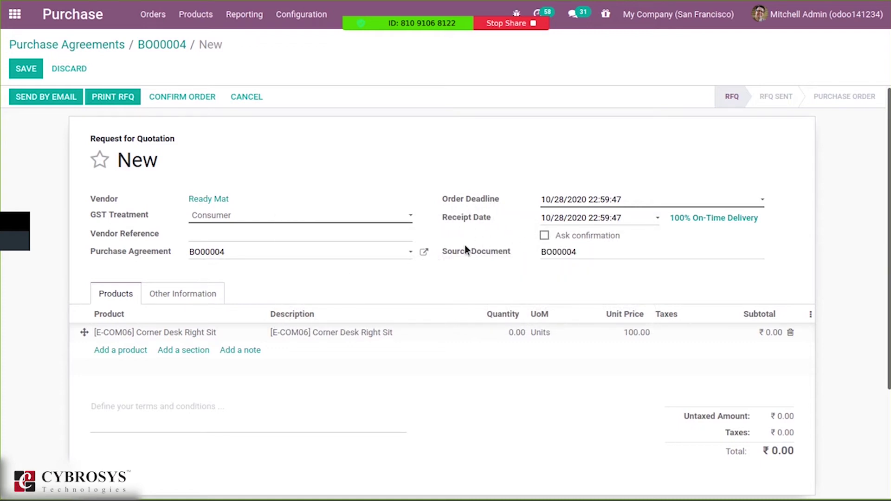
pyautogui.moveTo(469, 252)
pyautogui.moveTo(80, 317)
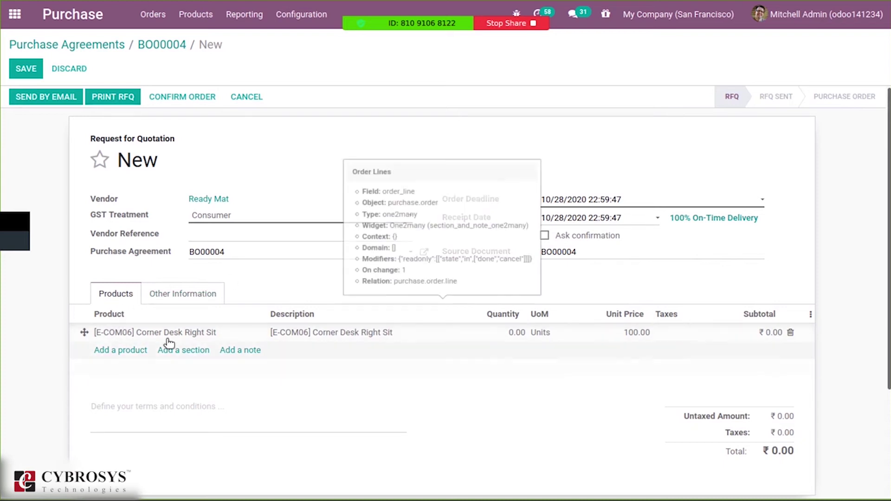
pyautogui.click(165, 297)
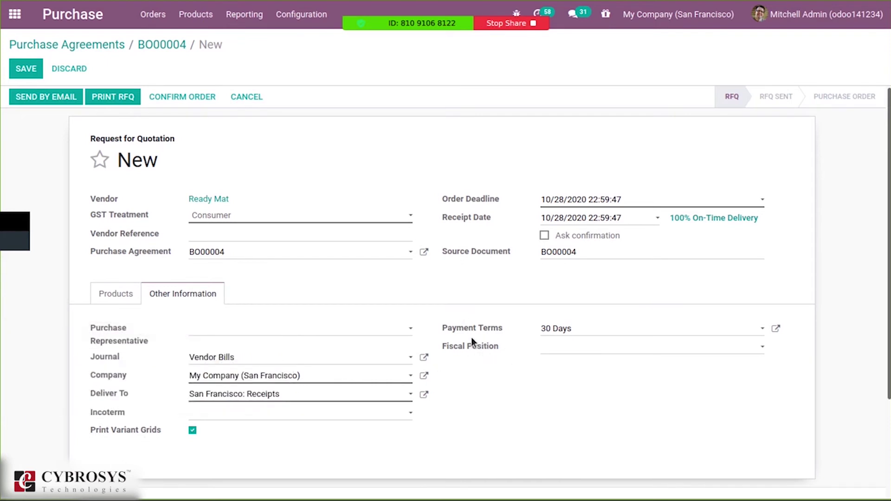
pyautogui.click(117, 294)
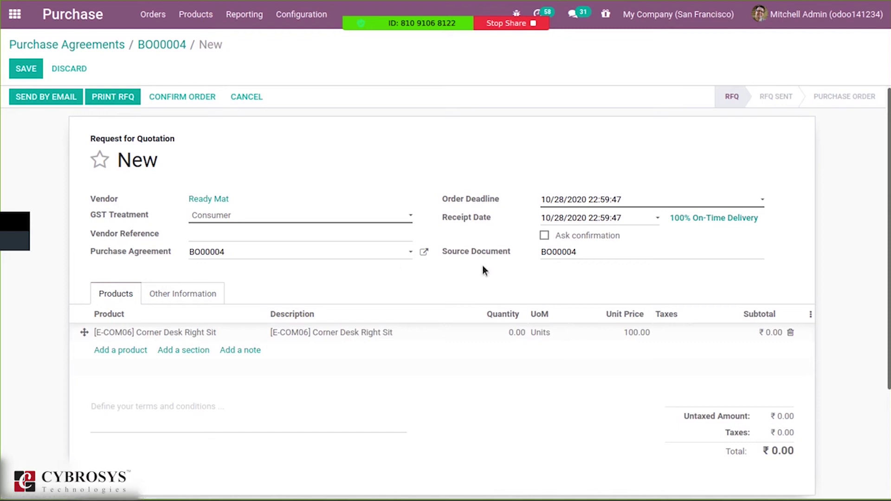
# Step: Change the corner desk line quantity to 5
pyautogui.click(509, 333)
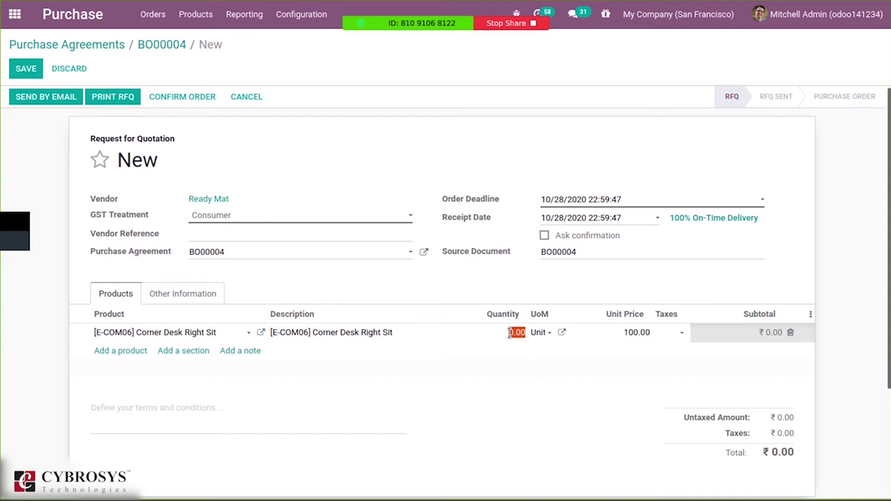
pyautogui.press('BackSpace')
pyautogui.write('5')
pyautogui.click(493, 280)
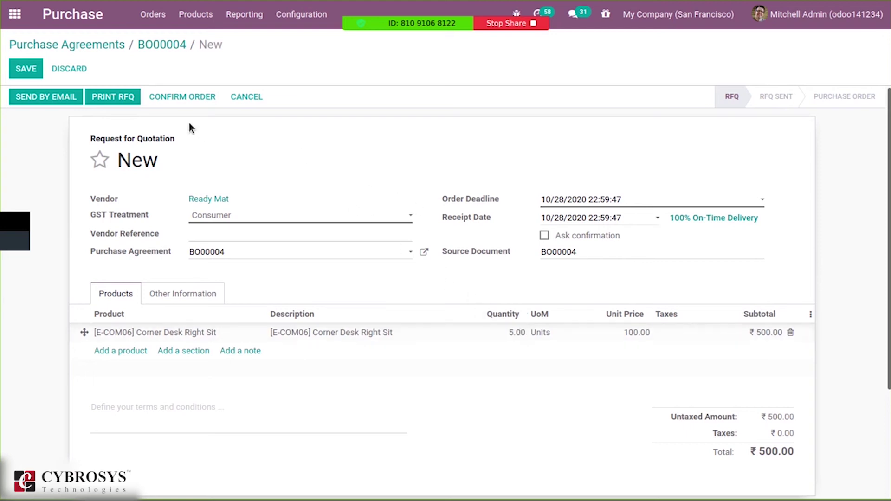
# Step: Email RFQ P00045 to Ready Mat and return to agreement BO00004
pyautogui.click(40, 97)
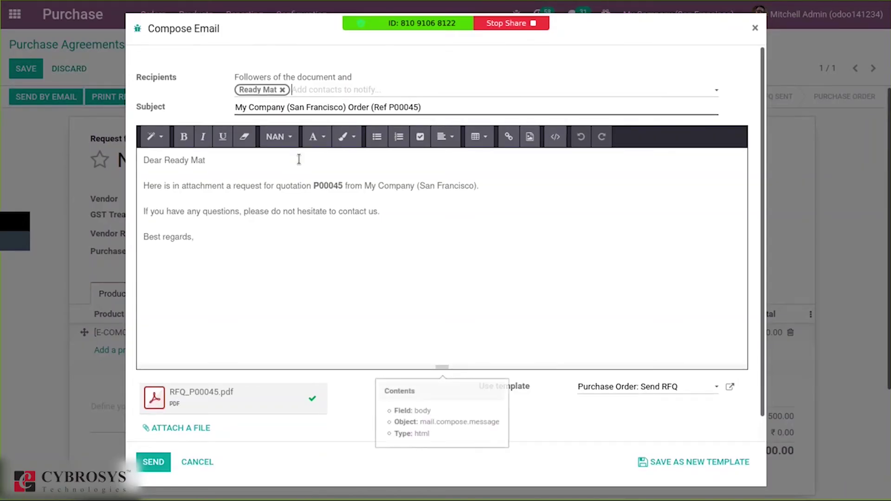
pyautogui.click(156, 462)
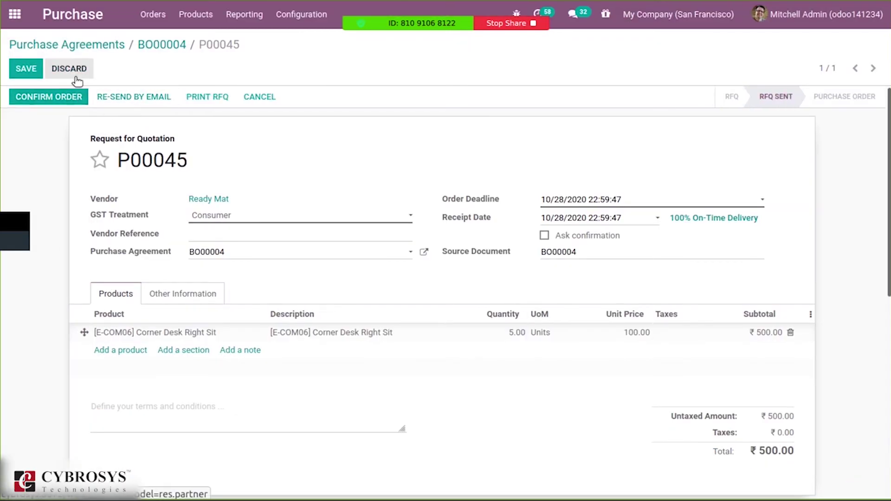
pyautogui.click(165, 44)
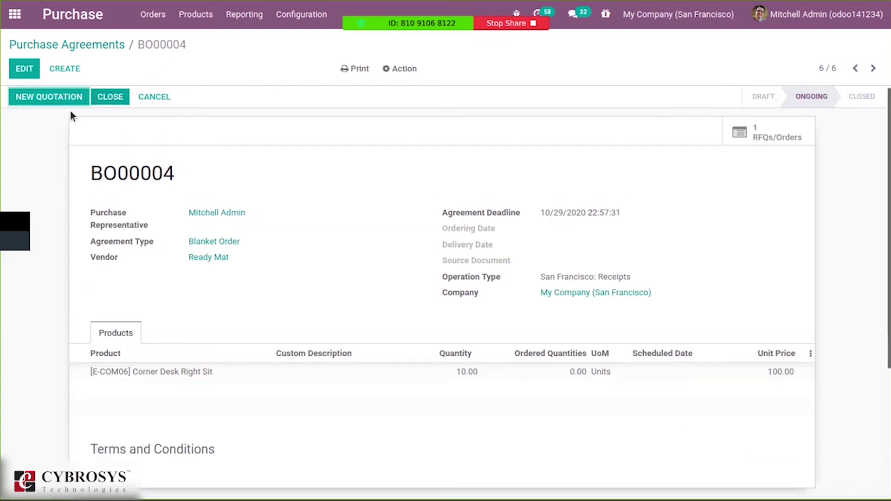
# Step: Start a second RFQ from BO00004 with GST Treatment Consumer
pyautogui.click(55, 98)
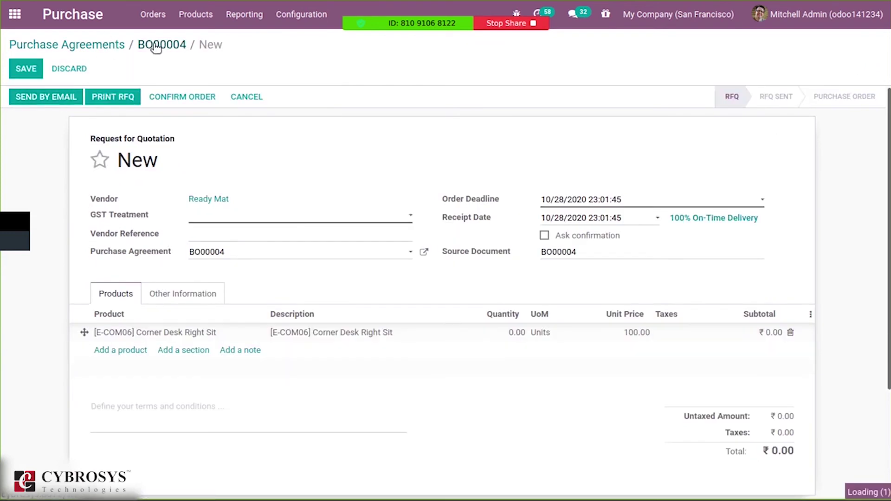
pyautogui.click(156, 46)
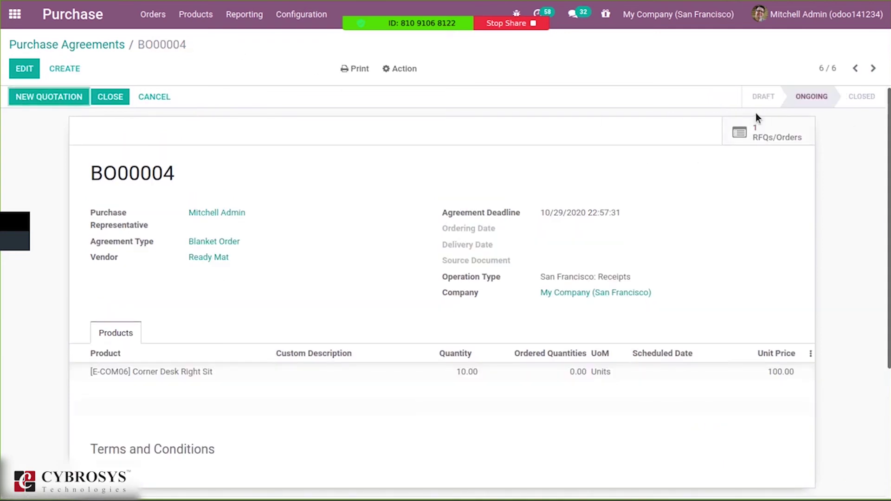
pyautogui.click(76, 92)
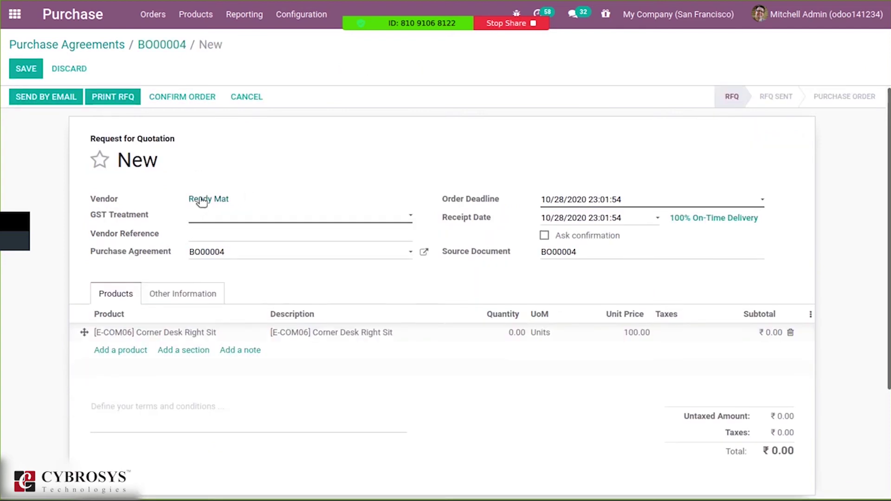
pyautogui.click(232, 214)
pyautogui.click(236, 287)
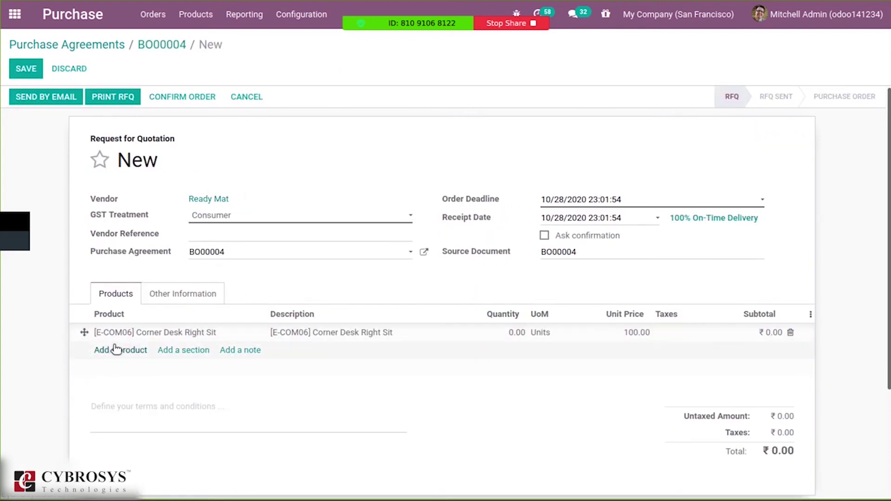
# Step: Order 5 corner desks, save RFQ P00046 and email it to Ready Mat
pyautogui.click(513, 332)
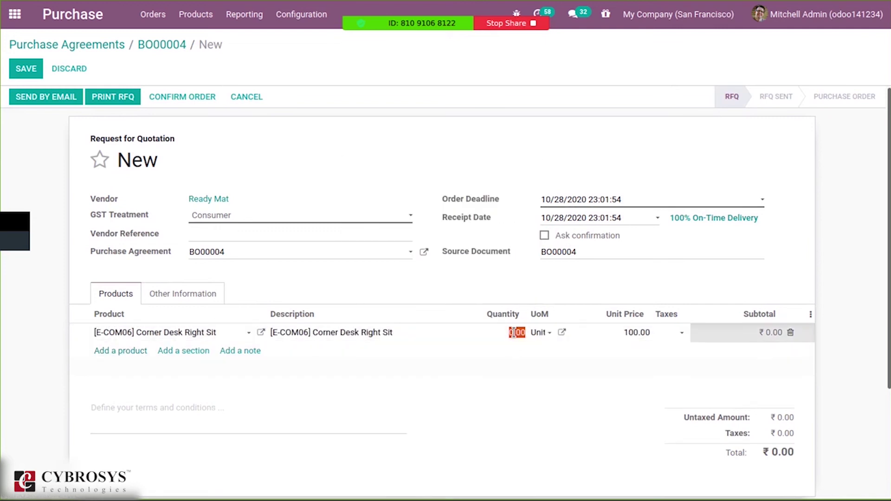
pyautogui.write('5')
pyautogui.click(439, 282)
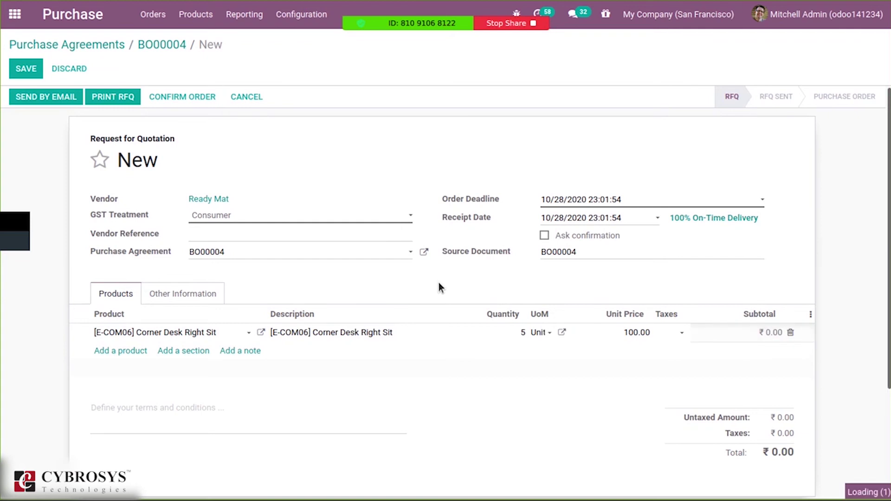
pyautogui.click(26, 69)
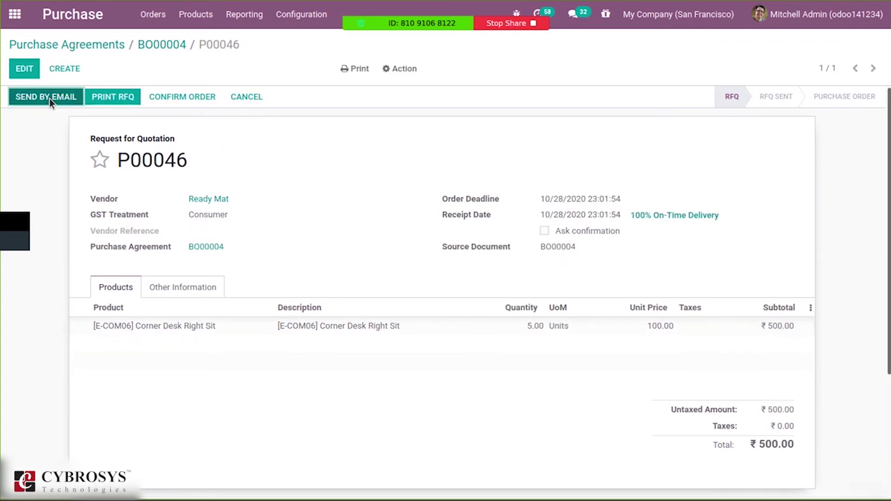
pyautogui.click(49, 98)
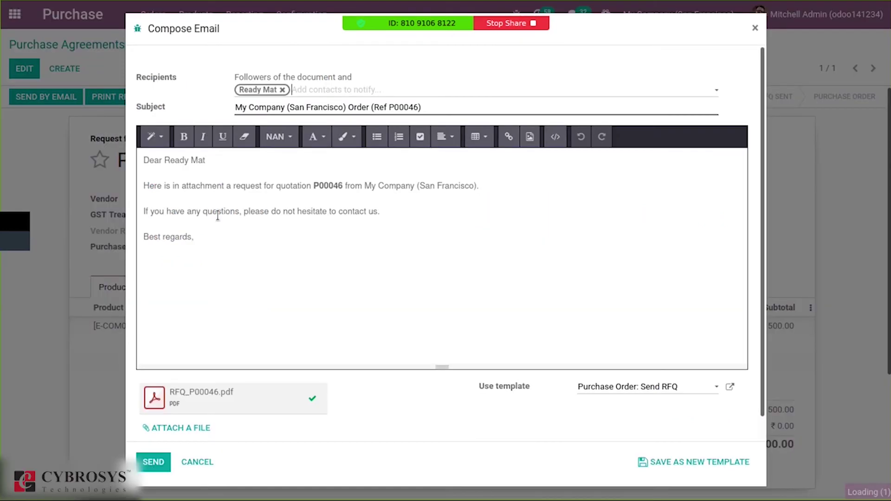
pyautogui.click(150, 462)
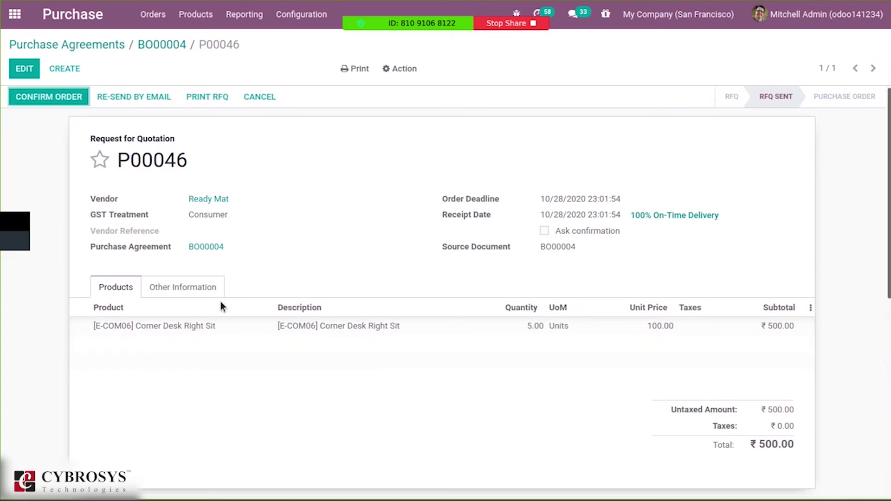
# Step: Return to blanket order BO00004 and list its RFQs/Orders, P00045 and P00046
pyautogui.click(163, 44)
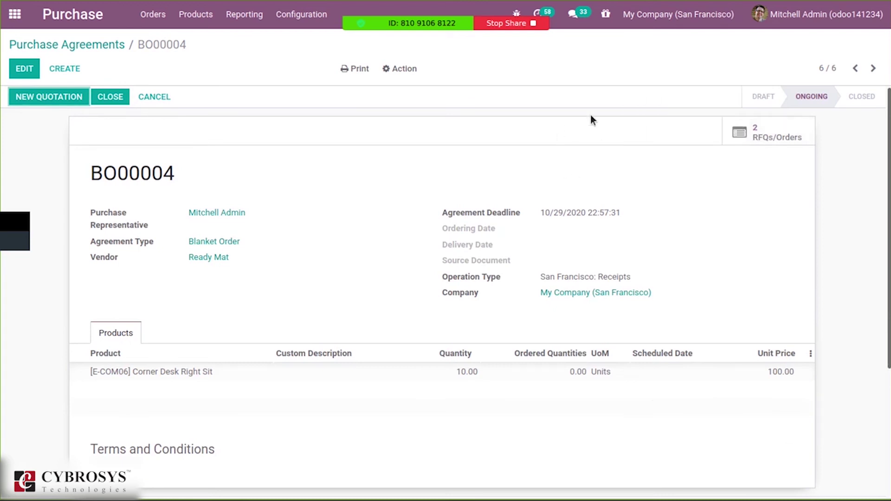
pyautogui.click(757, 136)
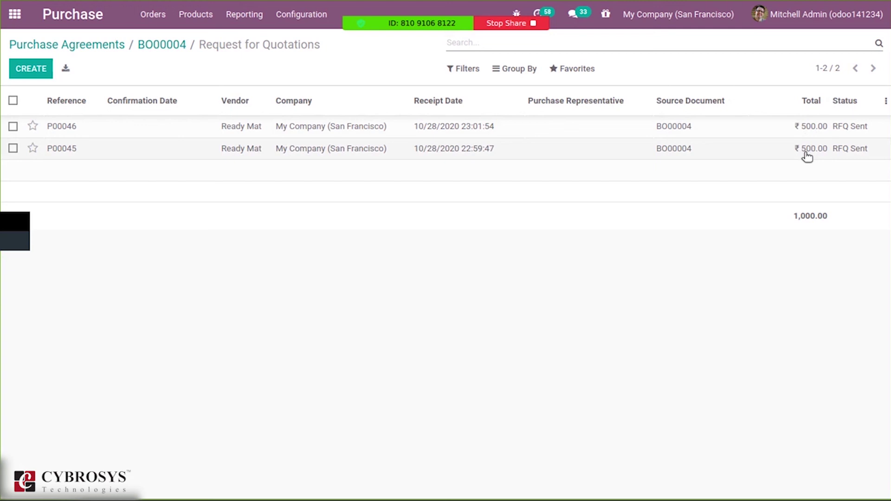
# Step: Confirm P00046 and validate its receipt WH/IN/00032 with an immediate transfer
pyautogui.click(258, 130)
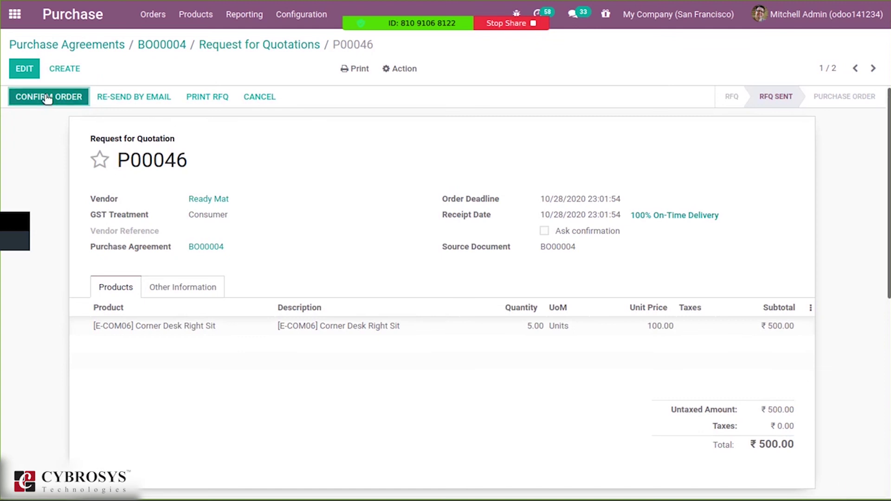
pyautogui.click(49, 97)
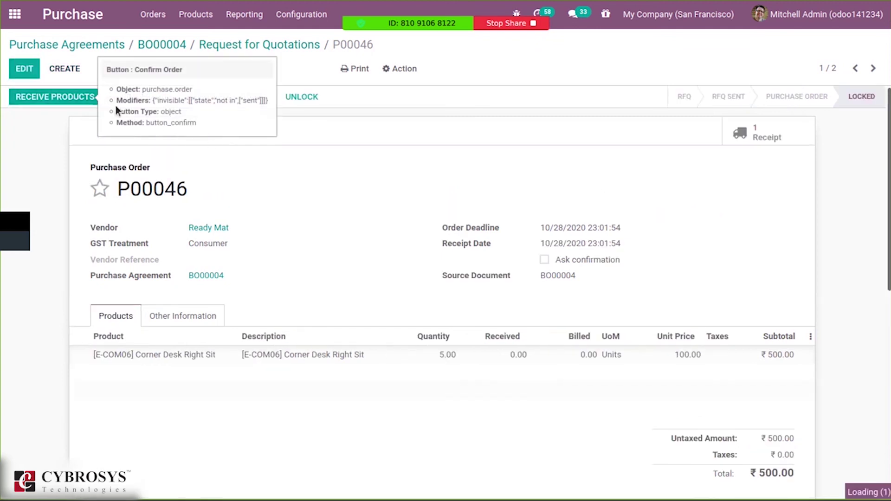
pyautogui.click(66, 97)
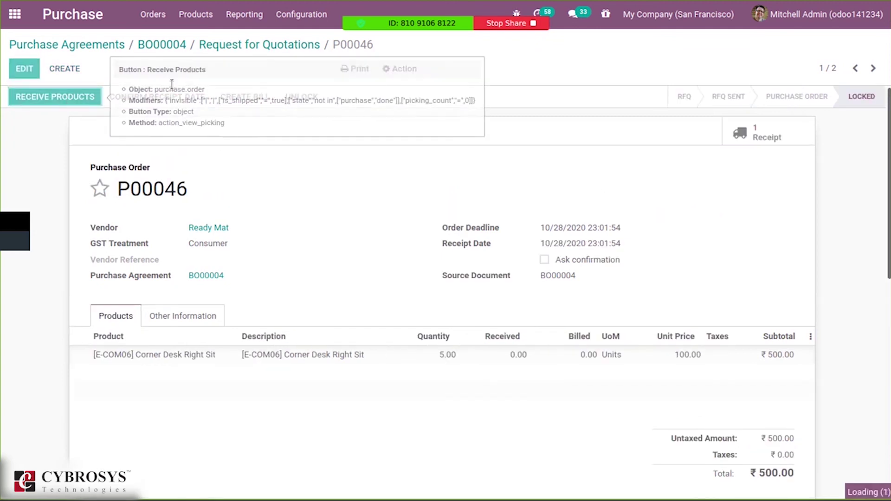
pyautogui.click(225, 43)
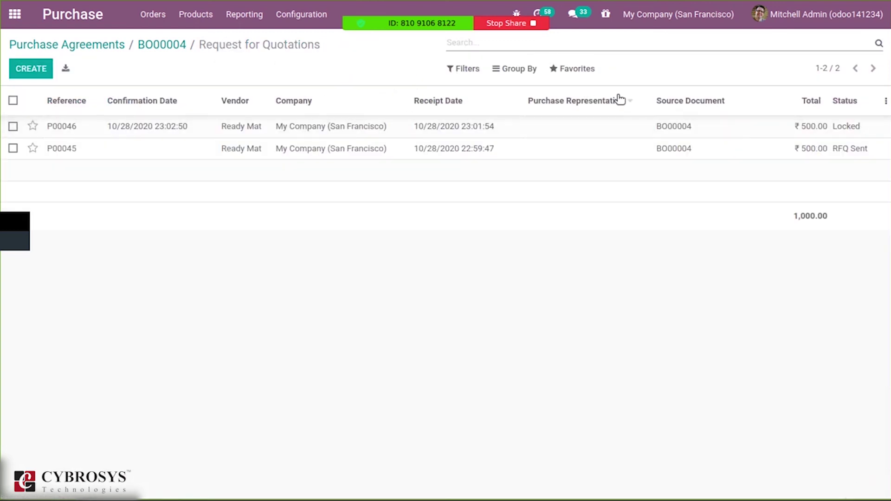
pyautogui.click(478, 125)
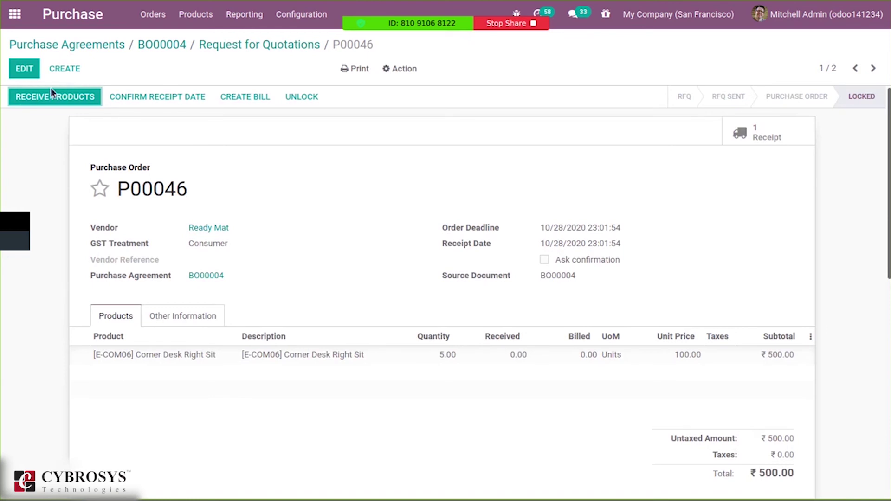
pyautogui.click(52, 96)
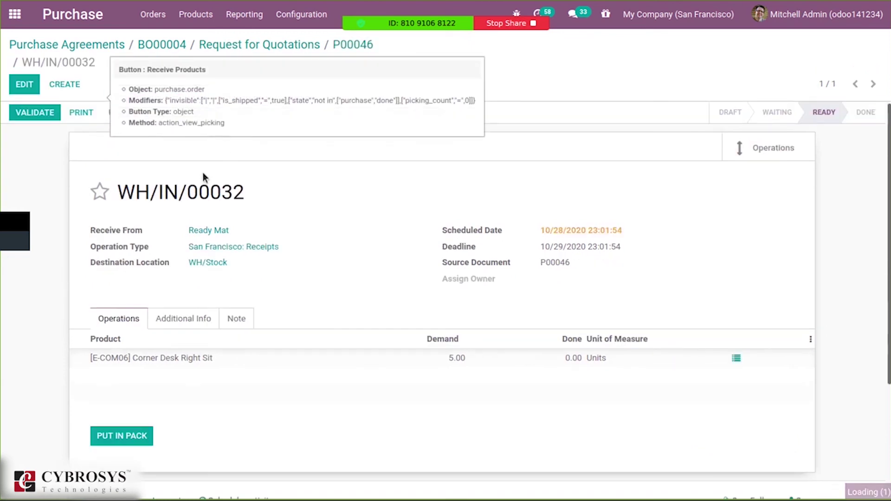
pyautogui.click(40, 115)
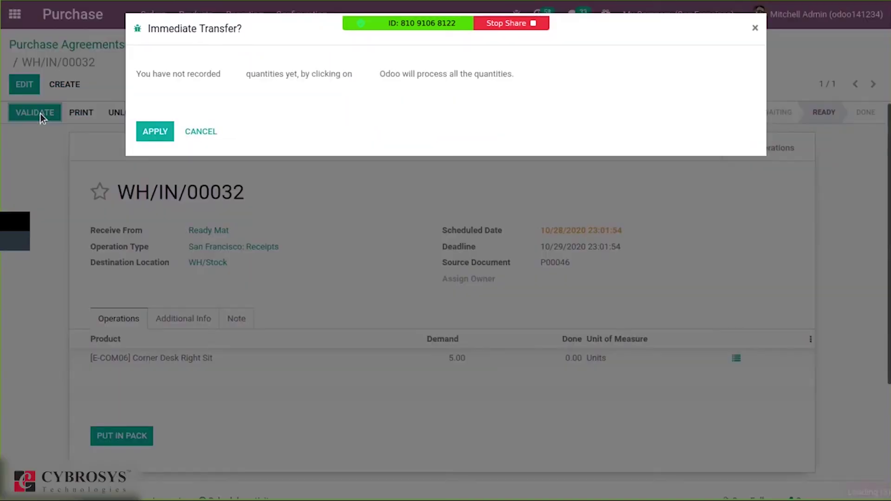
pyautogui.click(161, 132)
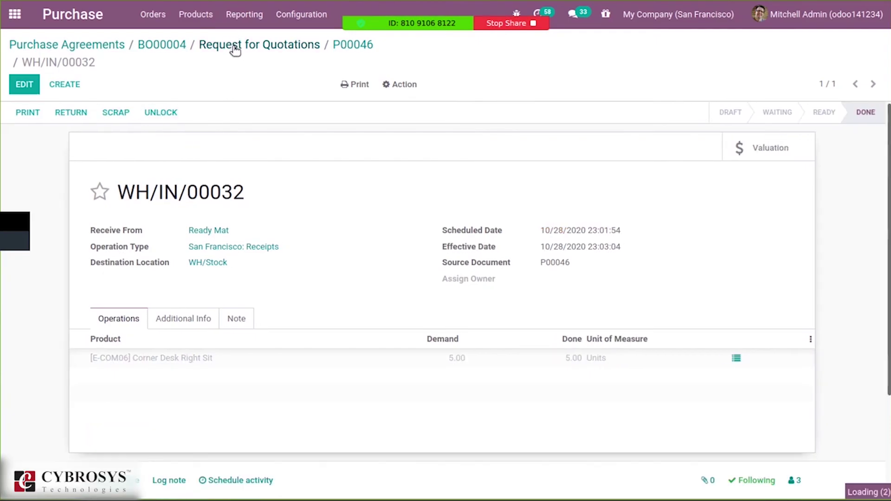
pyautogui.click(232, 45)
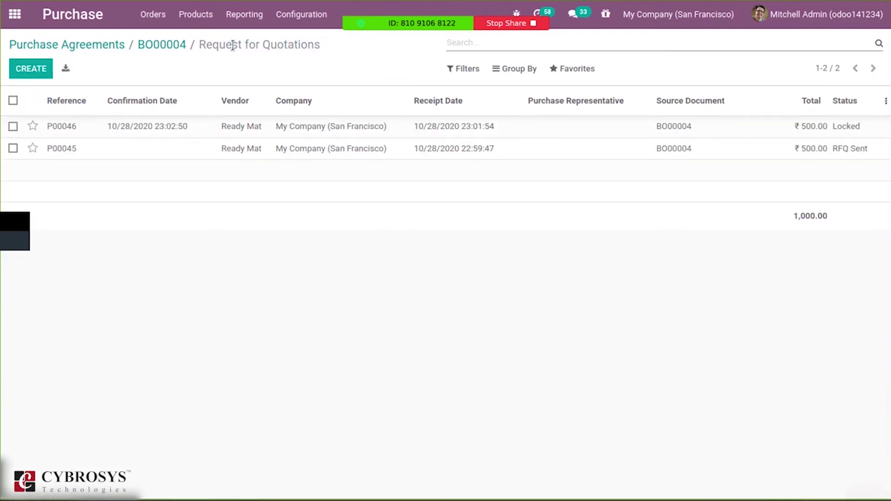
# Step: Confirm P00045, validate receipt WH/IN/00033, then check ordered quantities on BO00004
pyautogui.click(134, 150)
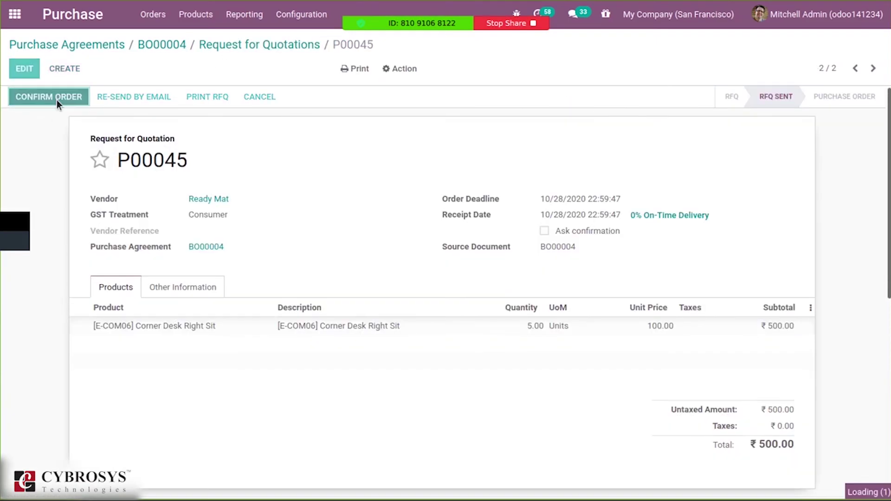
pyautogui.click(56, 99)
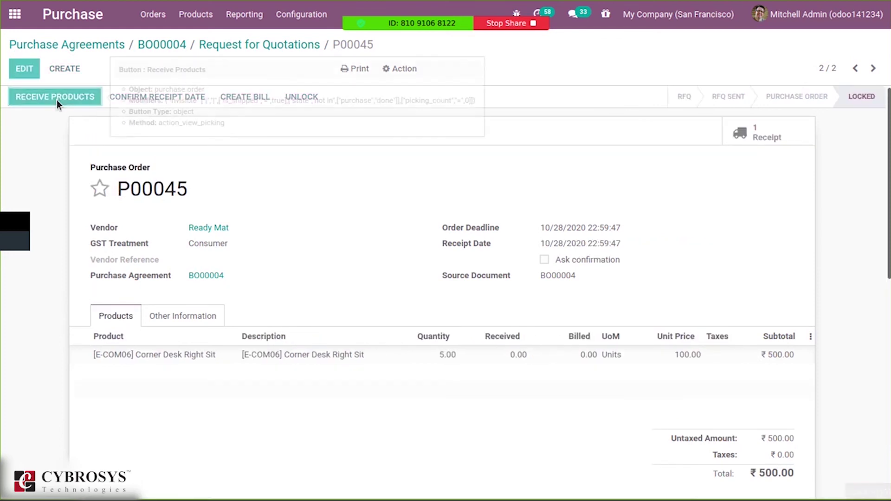
pyautogui.click(71, 100)
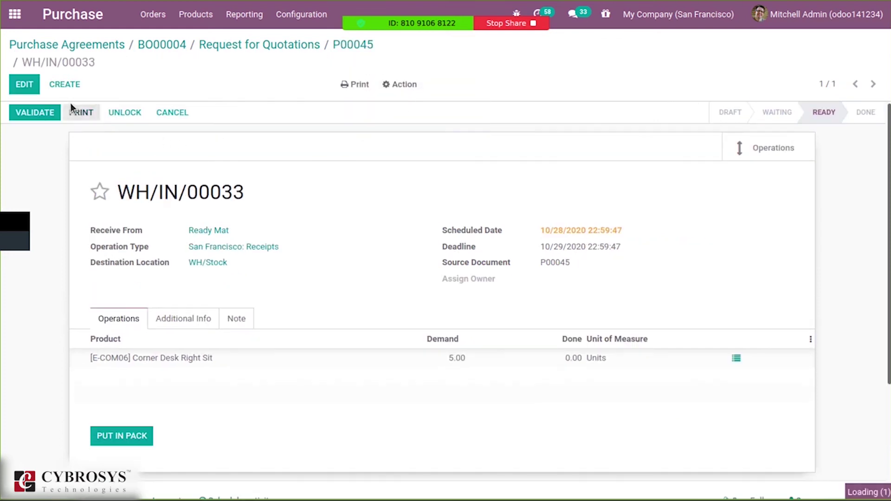
pyautogui.click(45, 113)
pyautogui.click(155, 129)
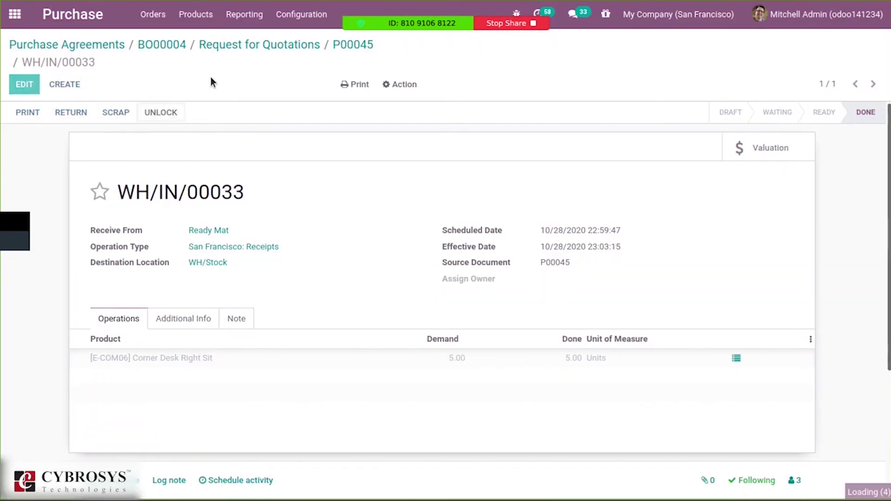
pyautogui.click(308, 45)
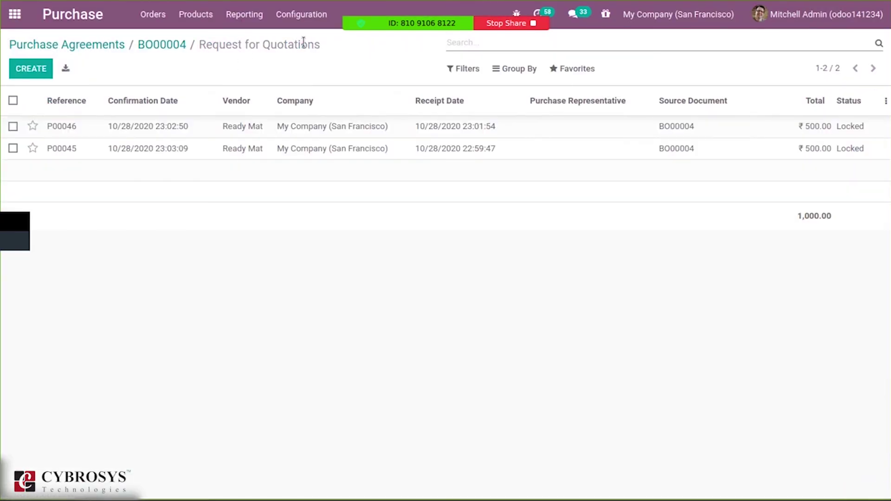
pyautogui.click(158, 45)
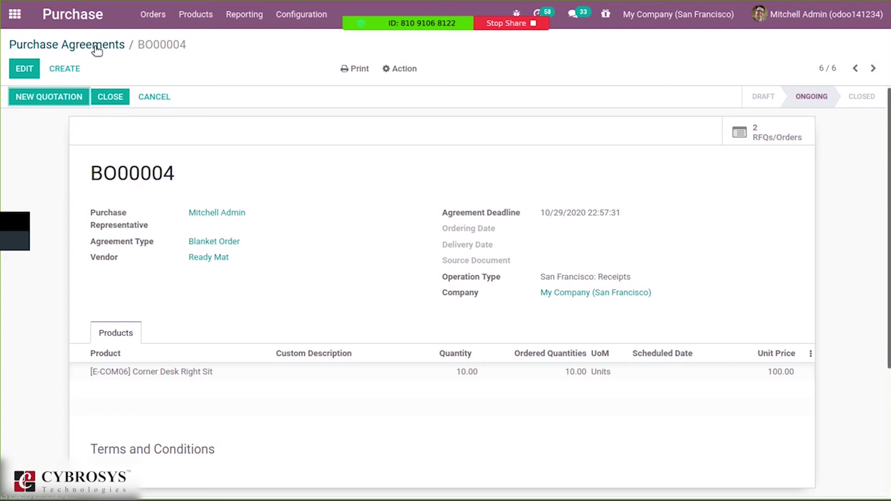
# Step: Search products for 'corner' and view Corner Desk Right Sit's Purchase tab vendors
pyautogui.click(208, 16)
pyautogui.click(213, 38)
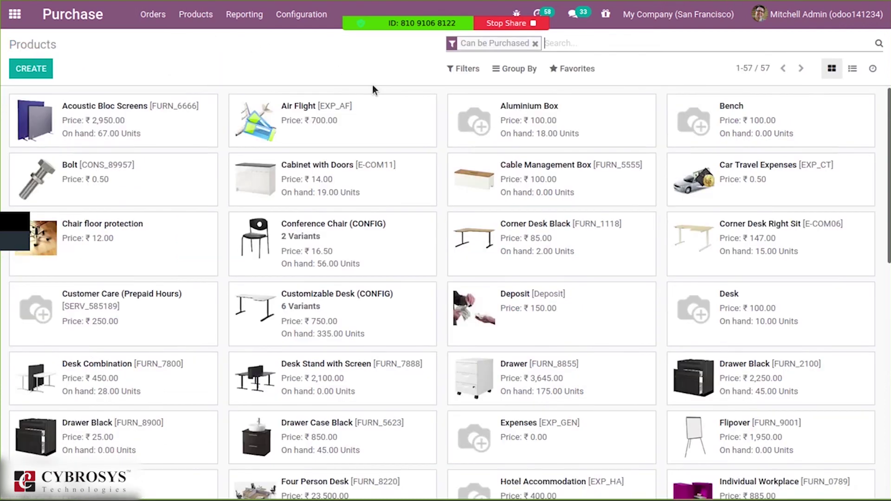
pyautogui.write('corner')
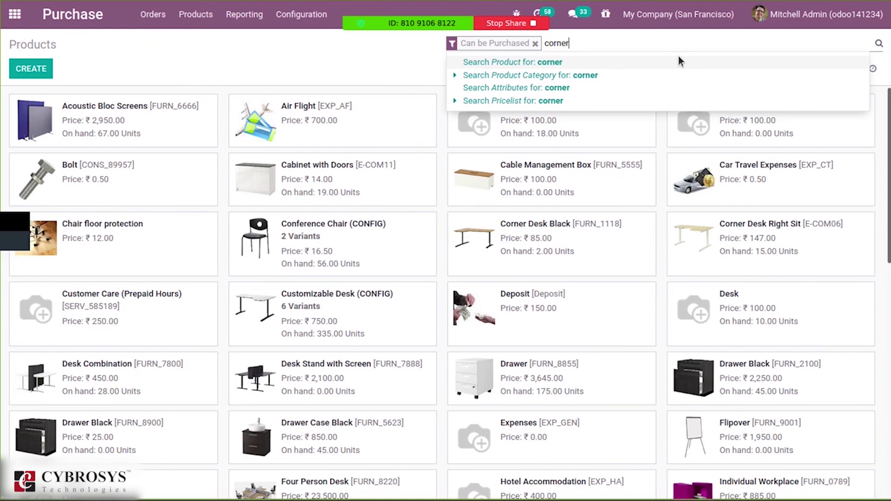
pyautogui.press('Return')
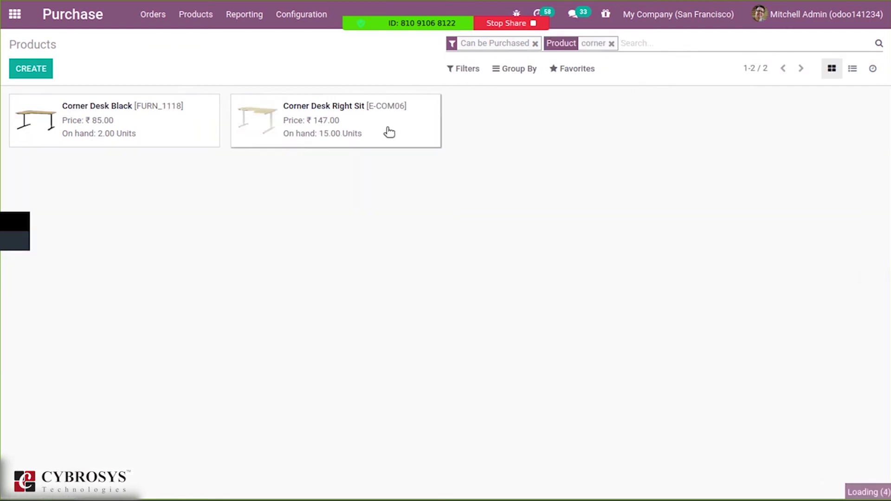
pyautogui.click(388, 132)
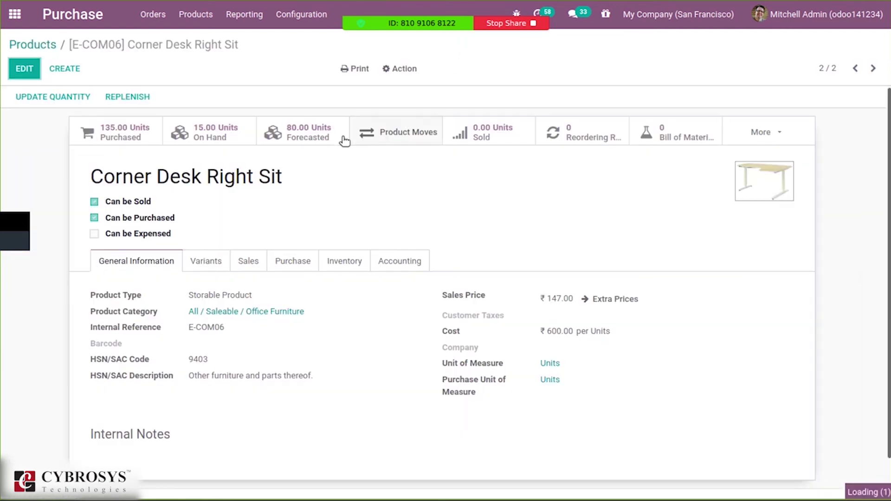
pyautogui.click(294, 263)
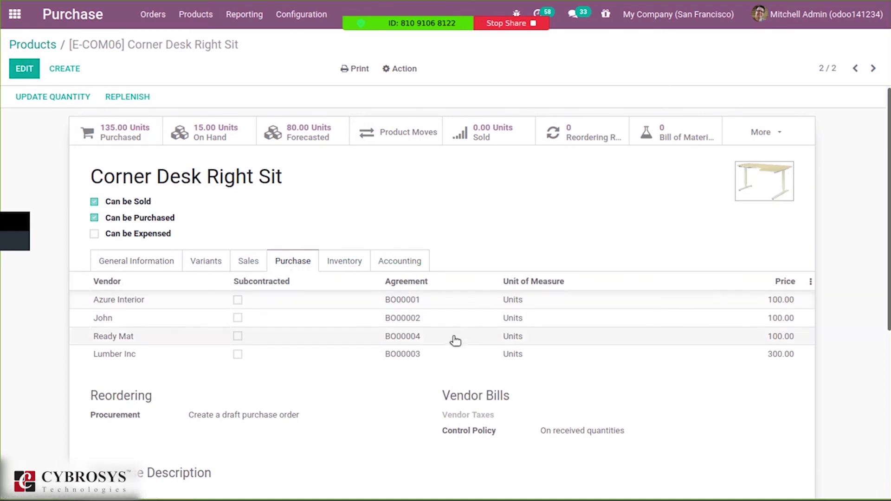
pyautogui.moveTo(533, 290)
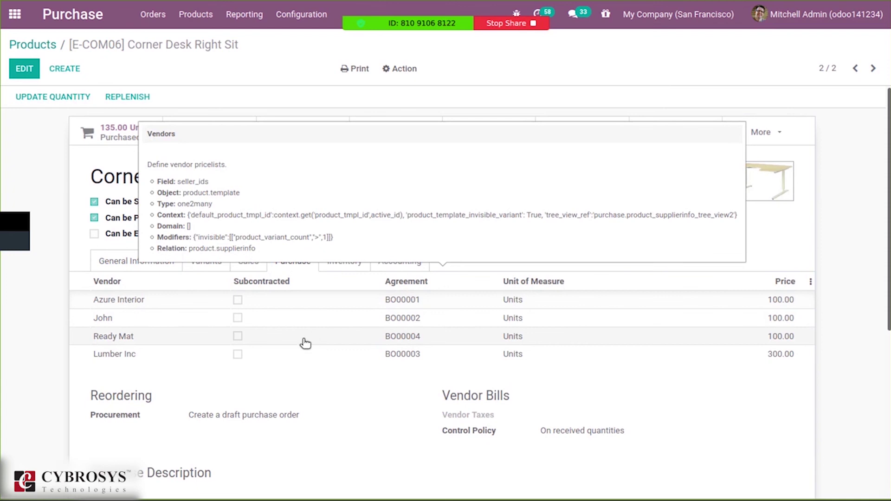